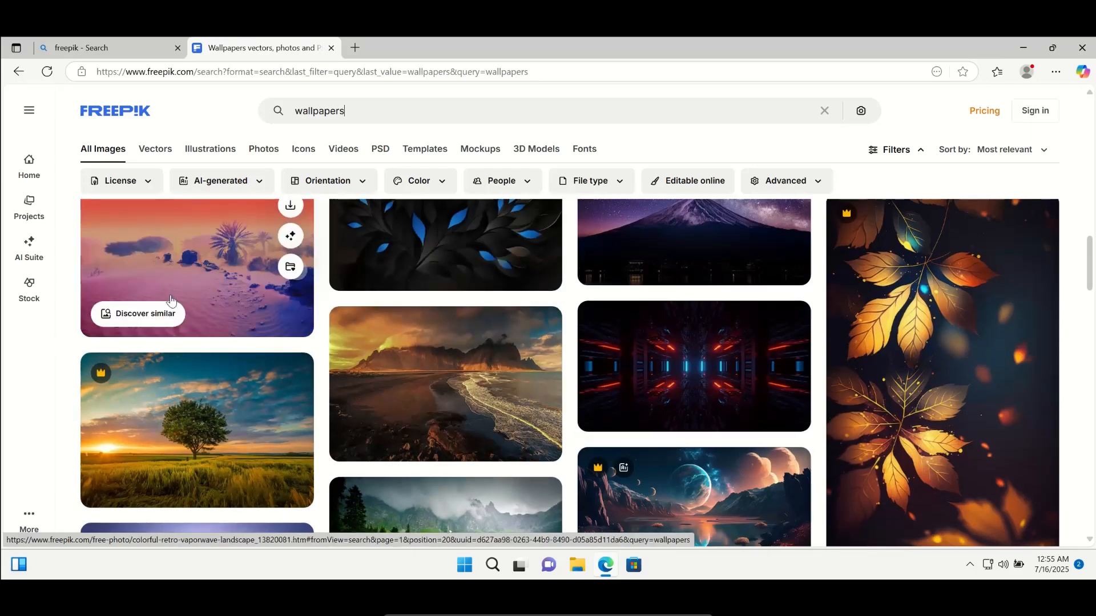
- Minimize the browser, switch to File Explorer and show the Downloads folder's files as large thumbnails
scroll(228, 269, up, 2)
click(1027, 49)
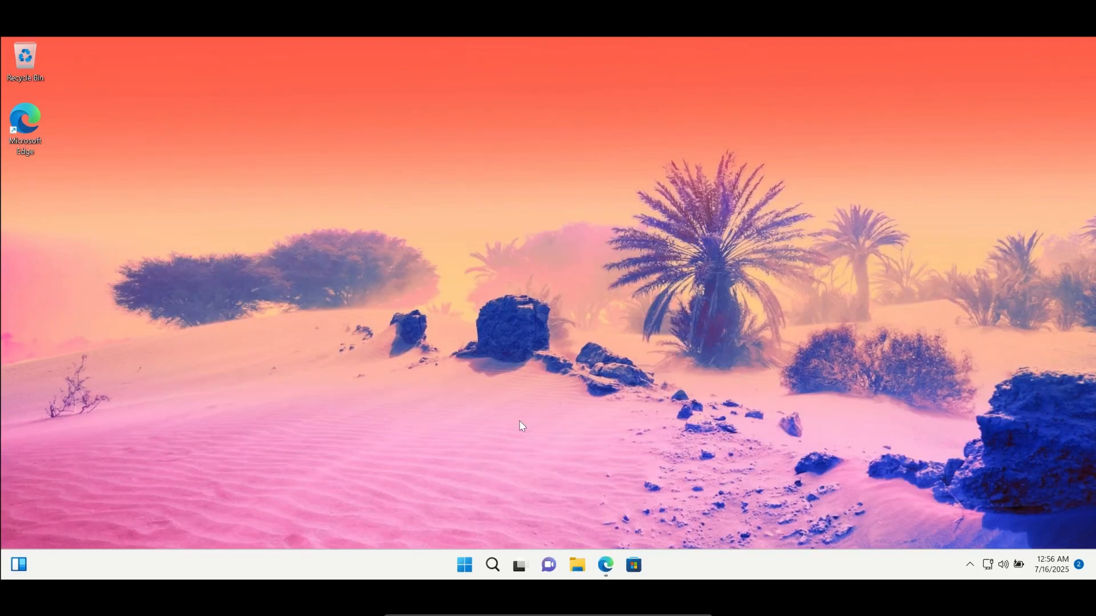
click(578, 566)
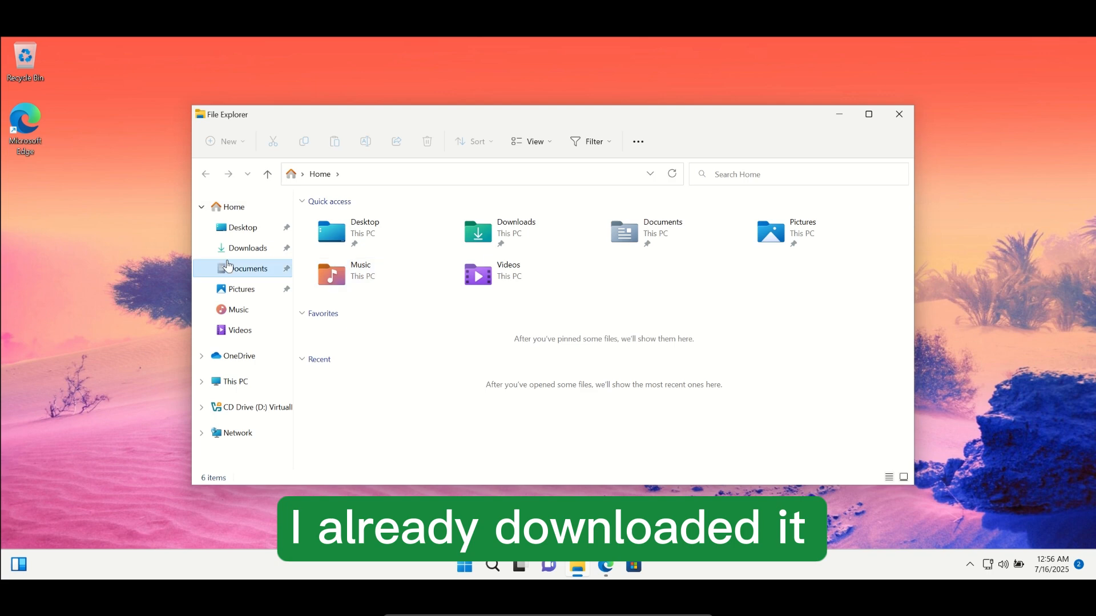
click(227, 266)
click(234, 249)
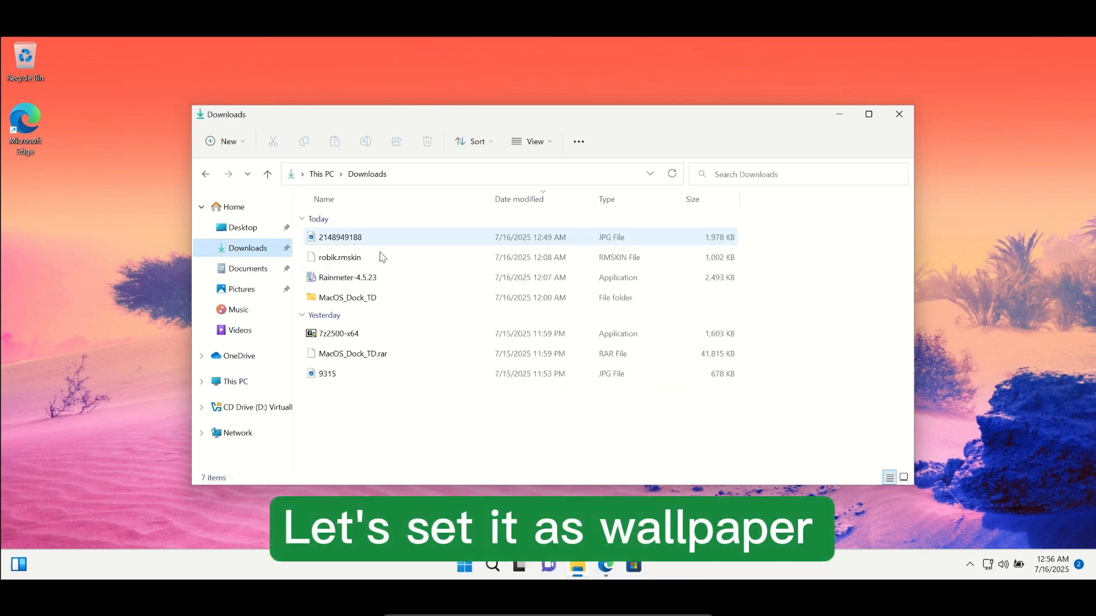
click(903, 477)
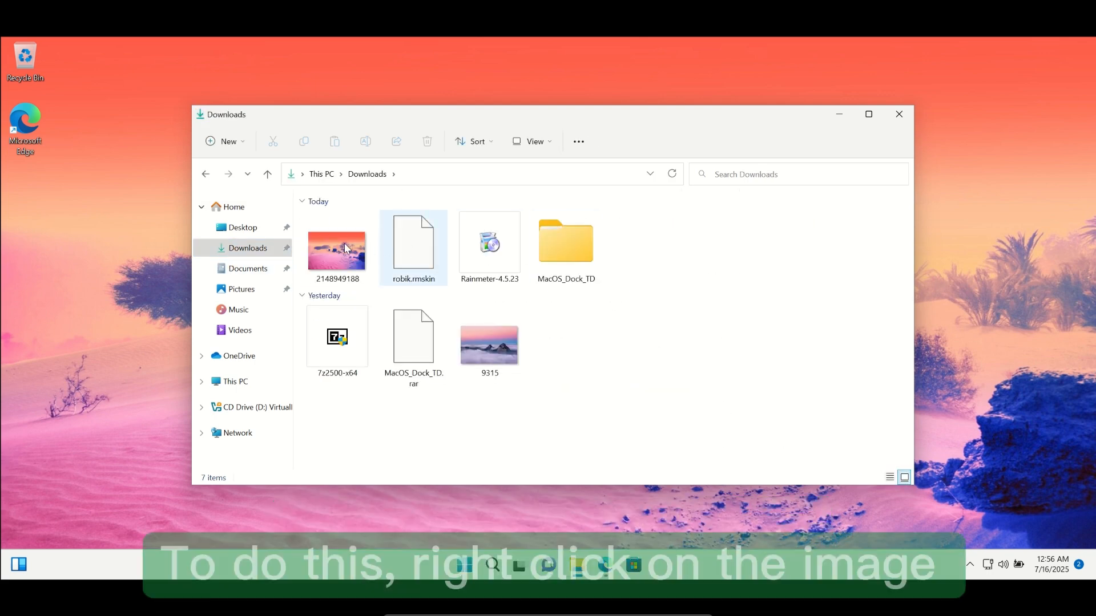
click(318, 248)
right_click(318, 250)
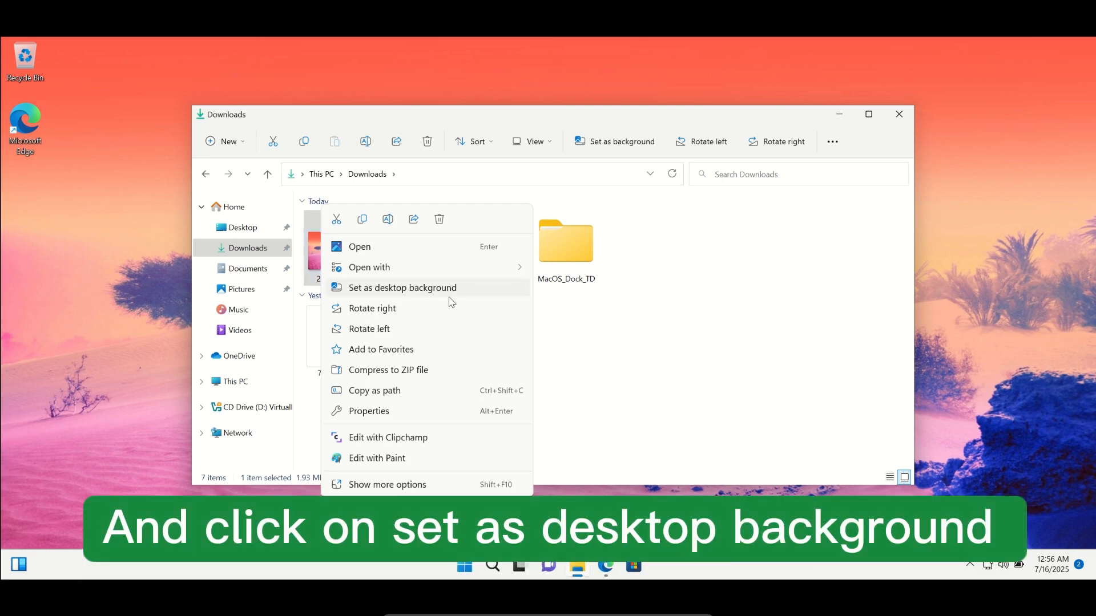
click(693, 371)
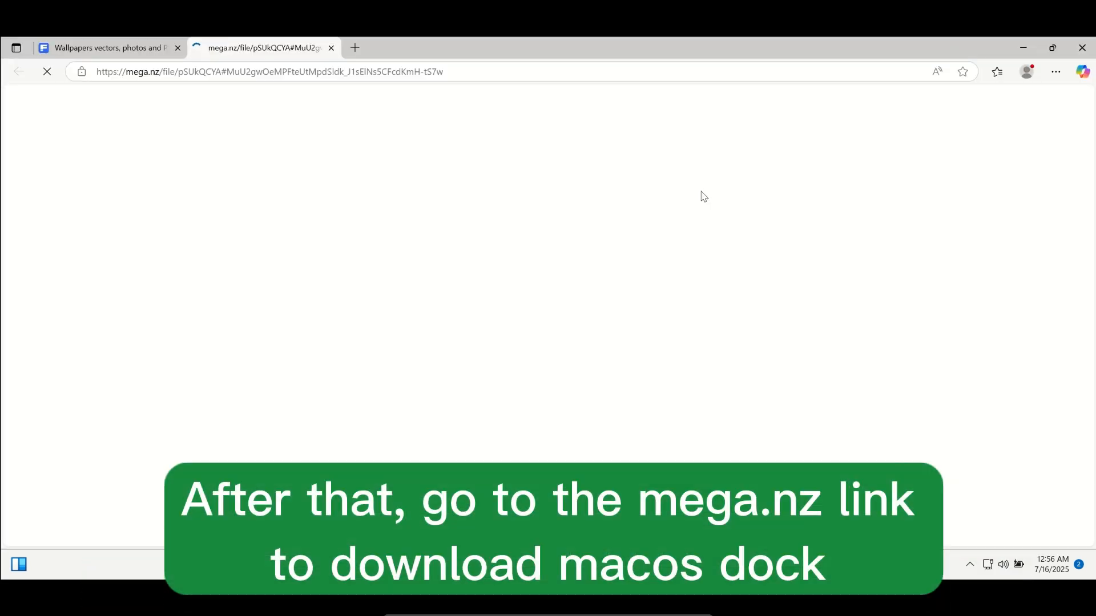
- Close the Freepik wallpapers page and bring up the 7-Zip extraction options for the MacOS_Dock_TD.rar archive in Downloads
click(177, 48)
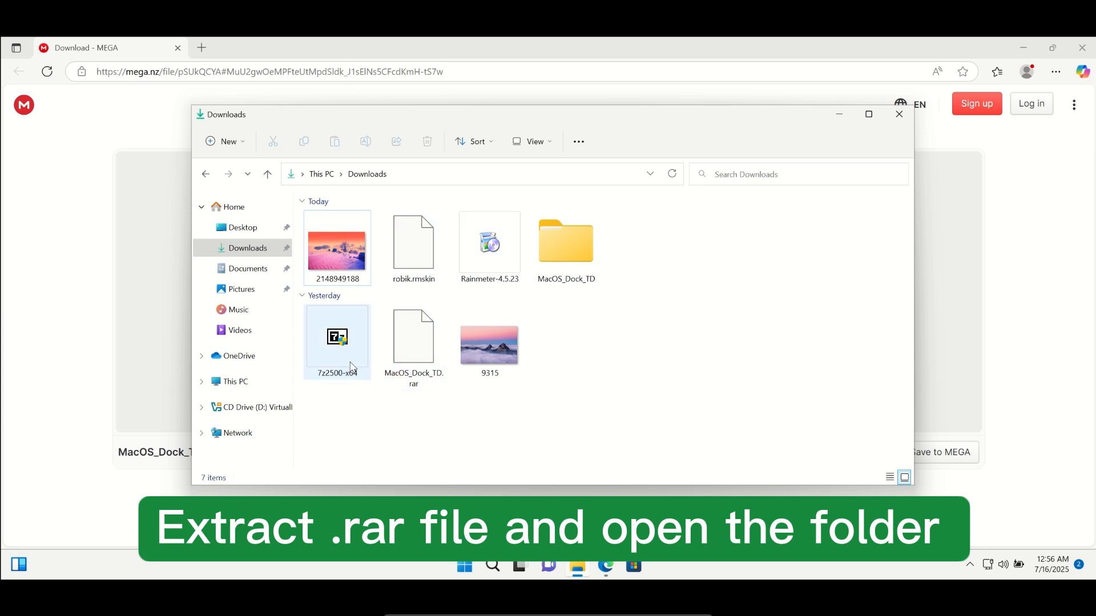
click(413, 346)
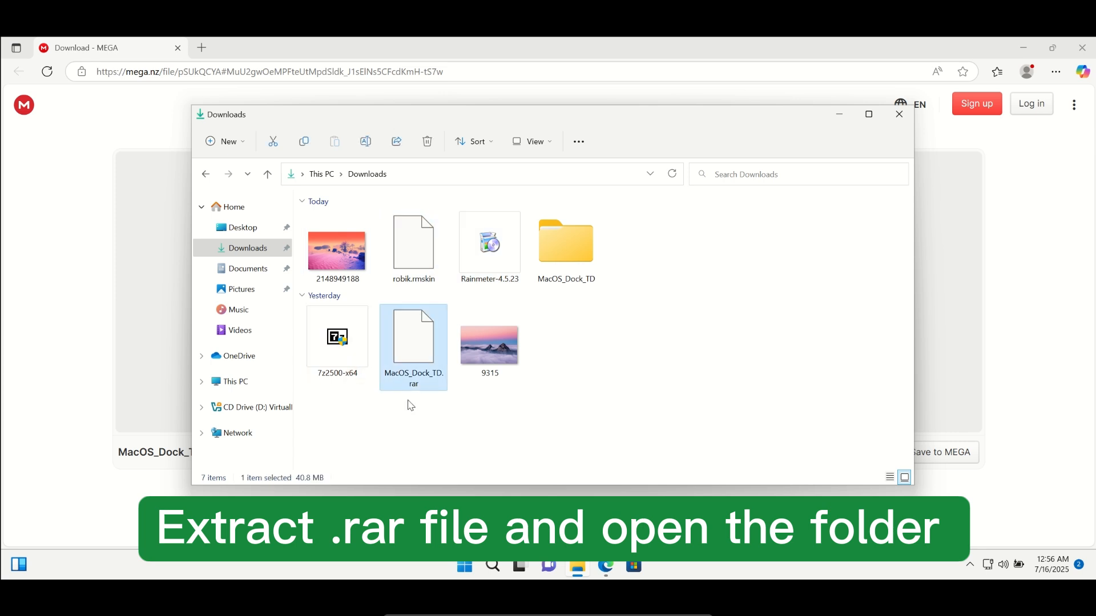
right_click(415, 352)
click(467, 498)
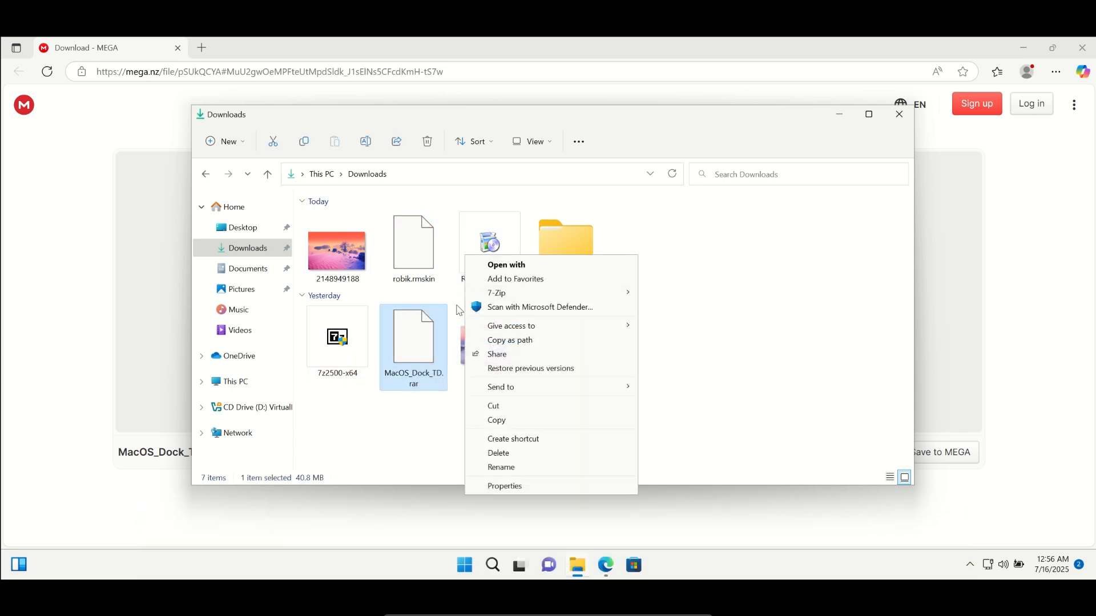
mouse_move(502, 300)
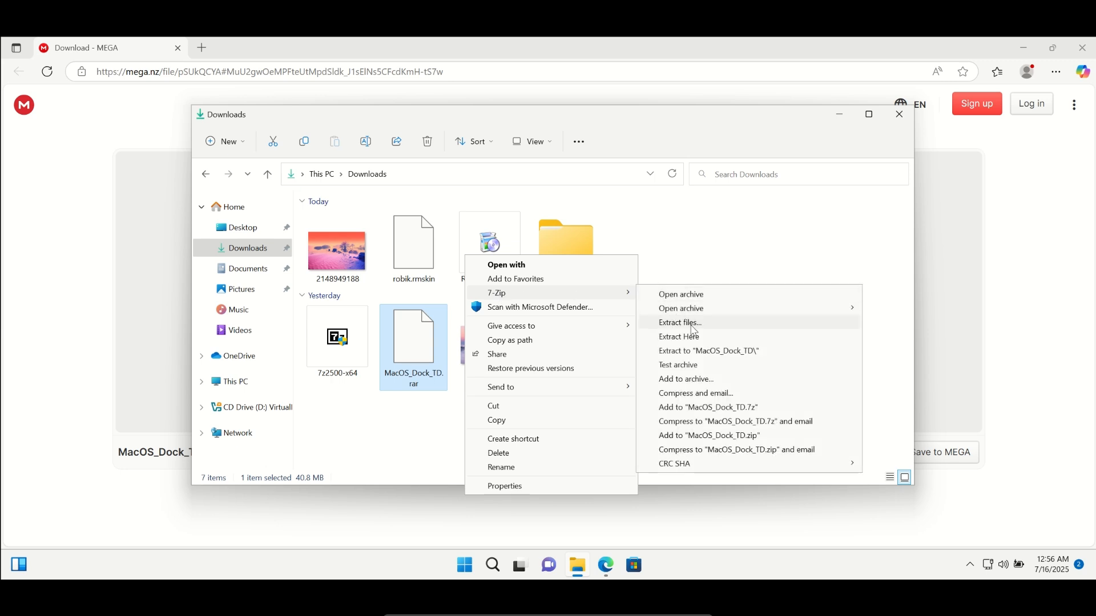
click(565, 244)
- Run Dock_64 from the MyDockFinder folder inside MacOS_Dock_TD and close the File Explorer window
double_click(565, 244)
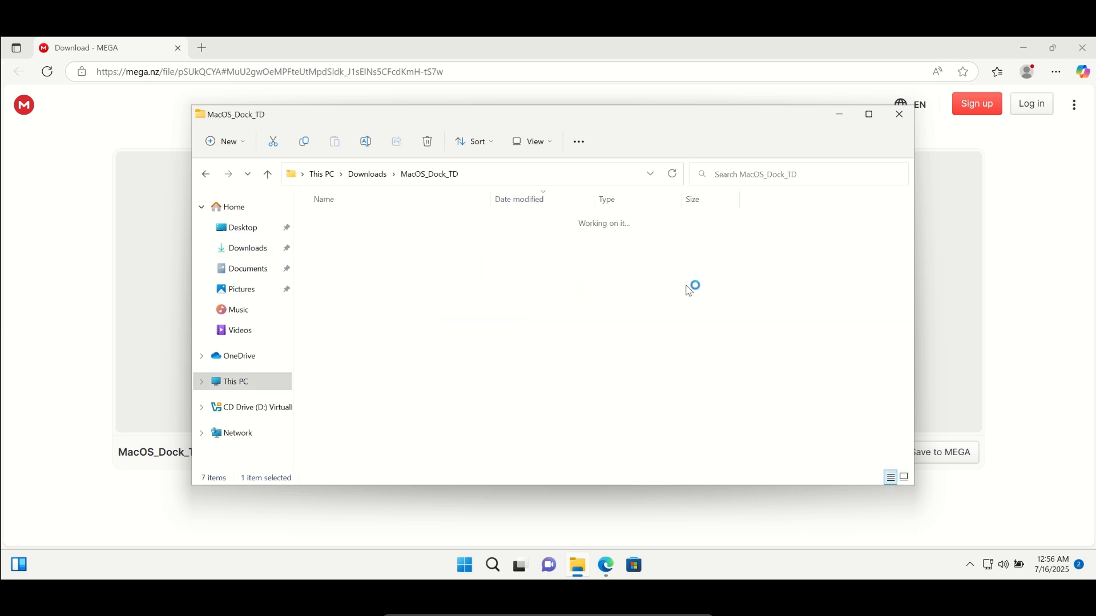
double_click(362, 238)
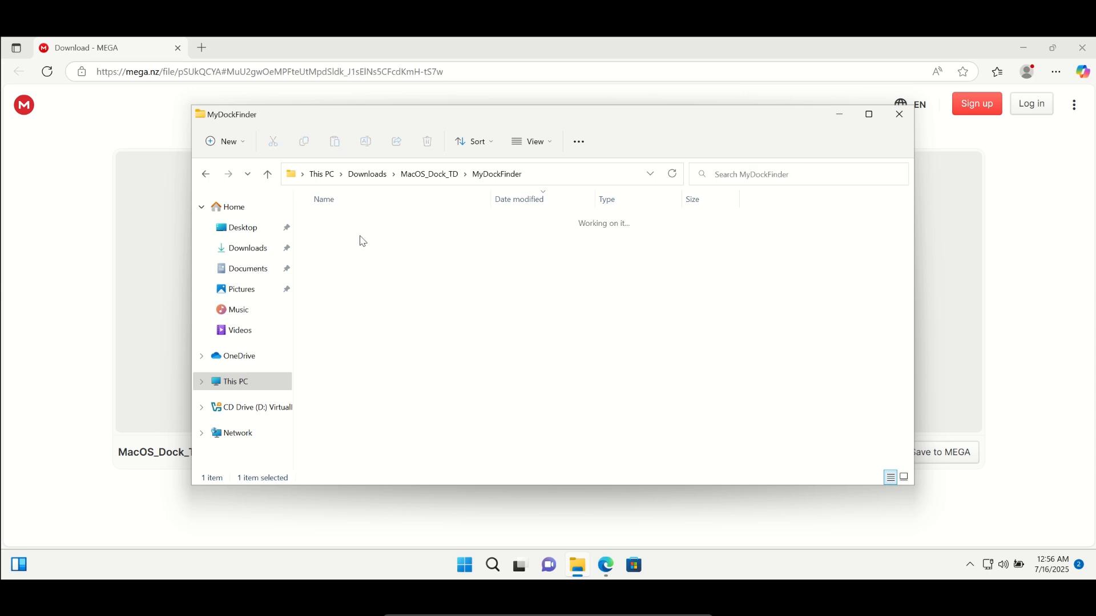
scroll(341, 391, down, 2)
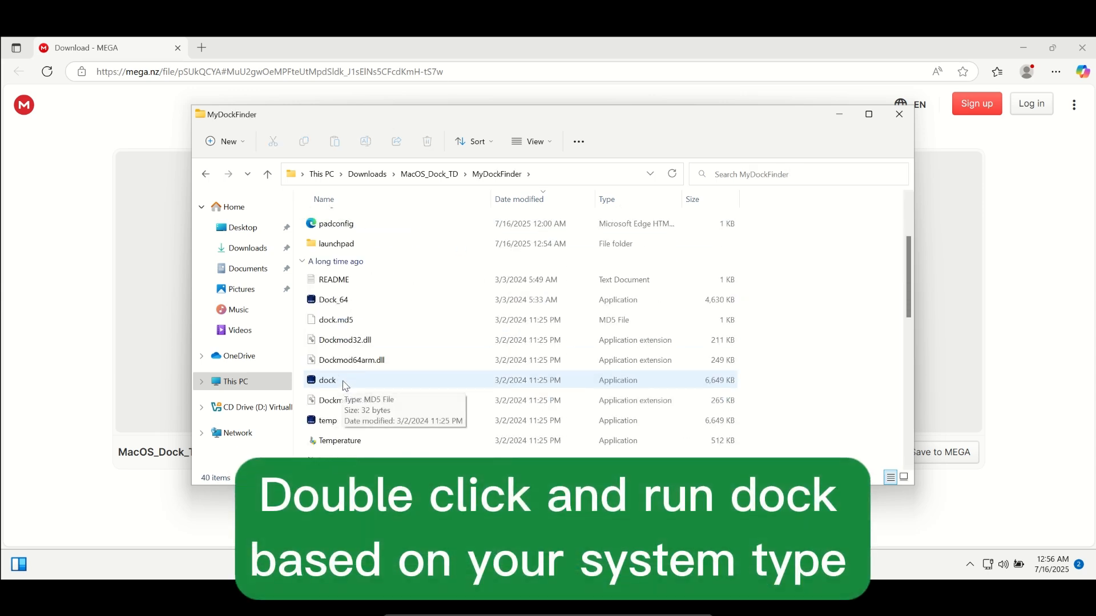
click(334, 384)
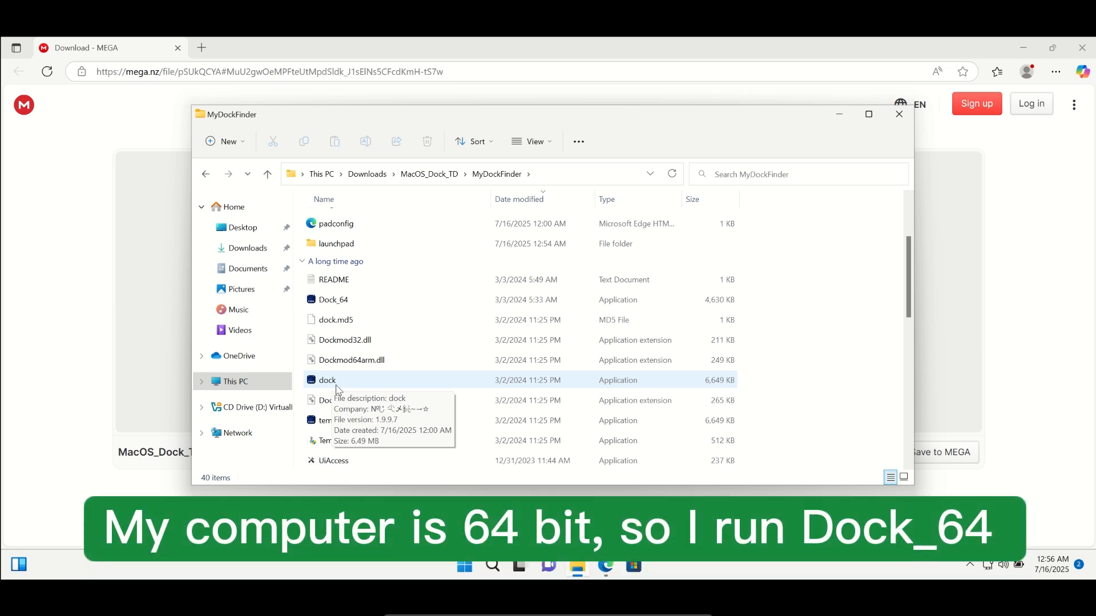
click(333, 301)
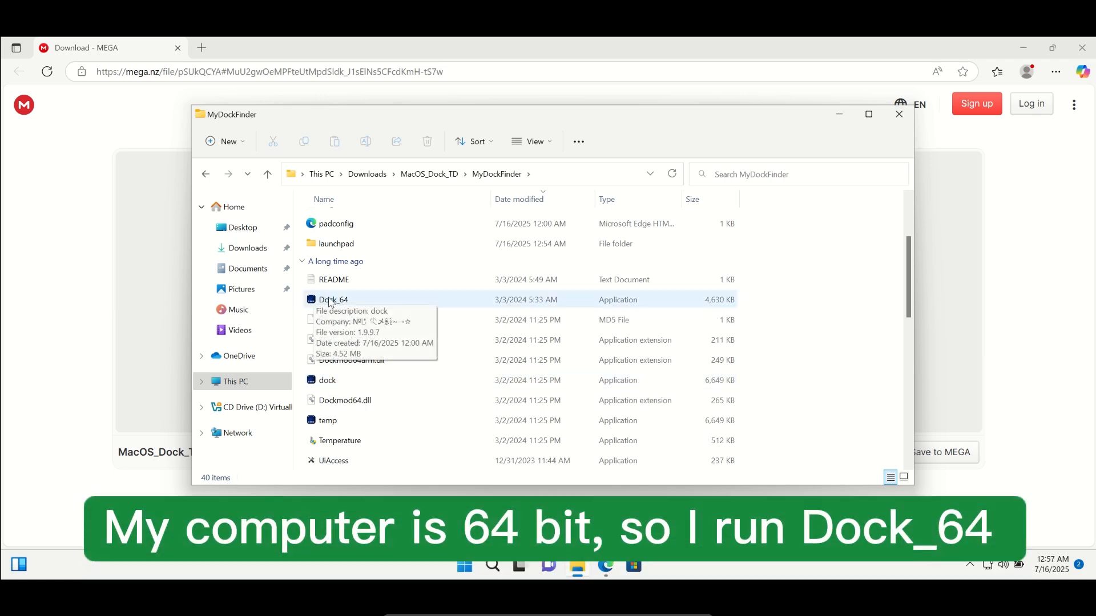
double_click(333, 300)
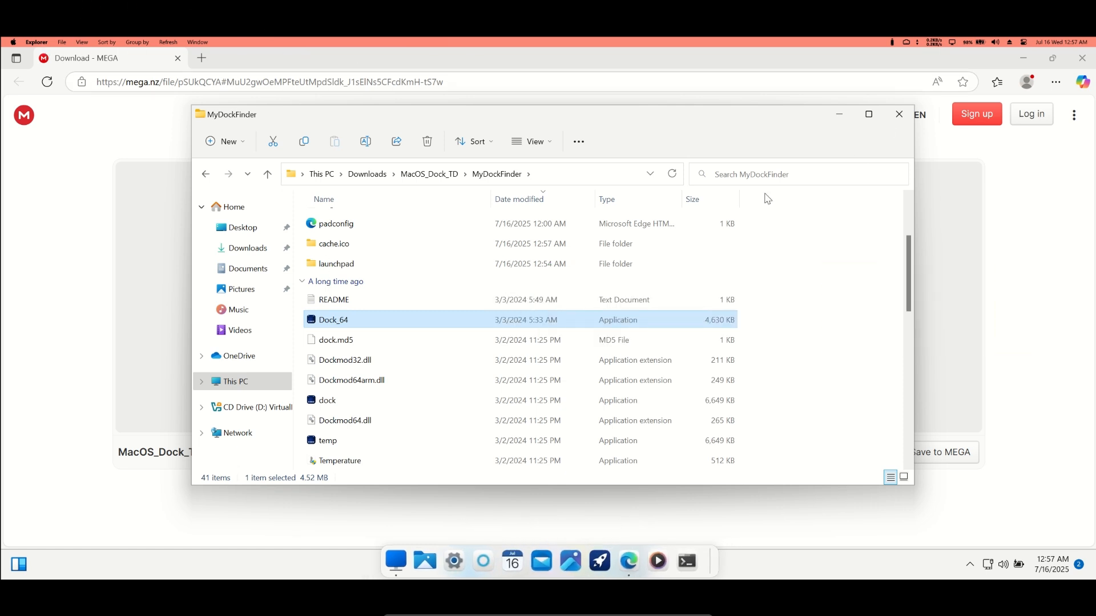
click(904, 118)
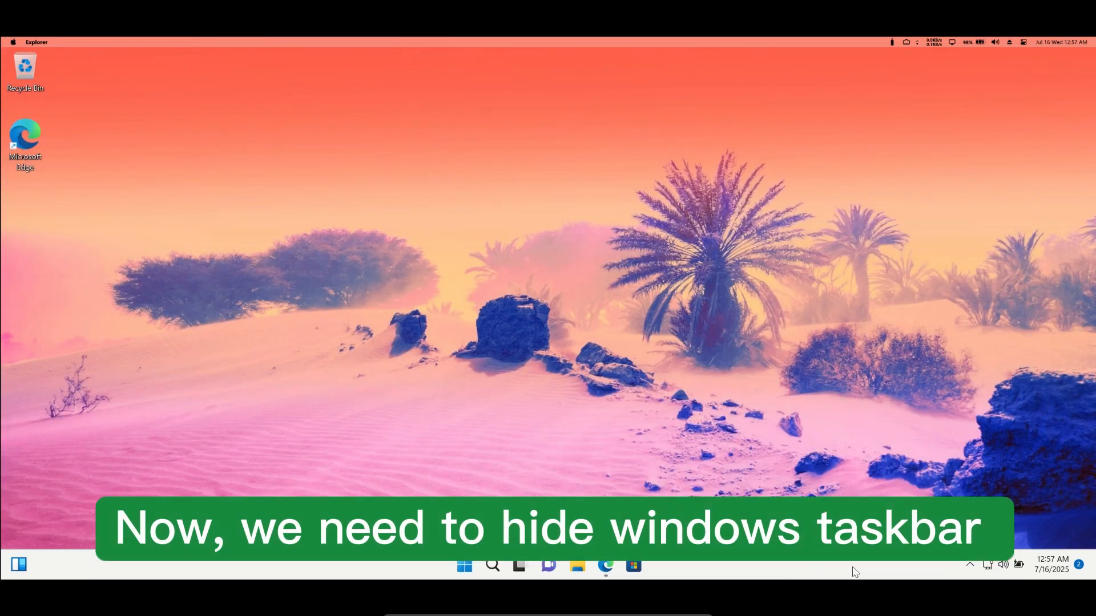
- Enable automatic hiding of the taskbar in the Windows taskbar behaviors, and hide the taskbar through the dock's own option
right_click(856, 571)
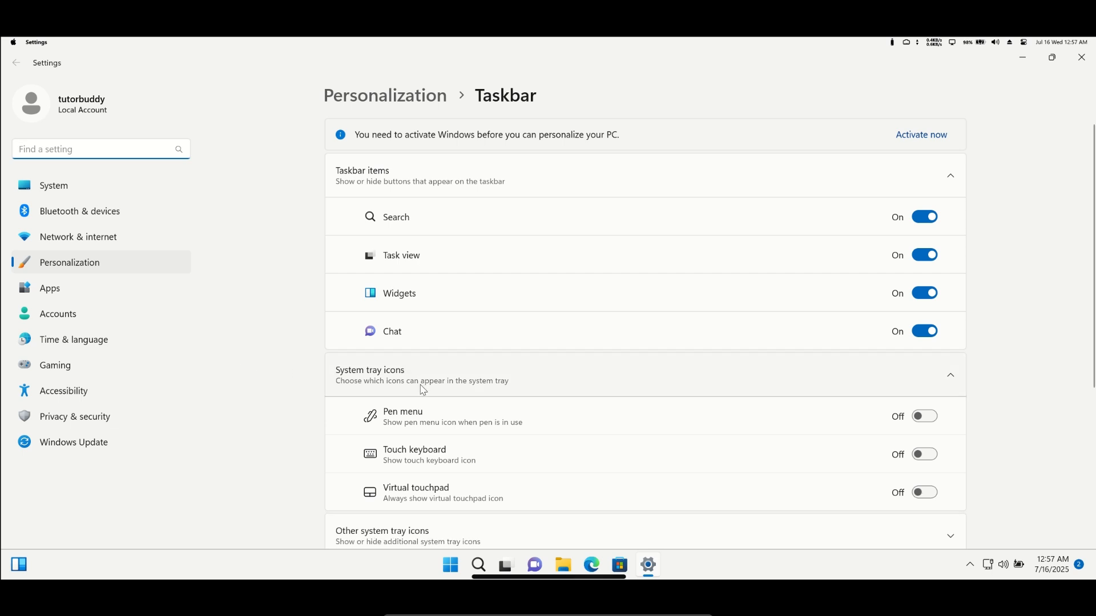
scroll(416, 394, down, 5)
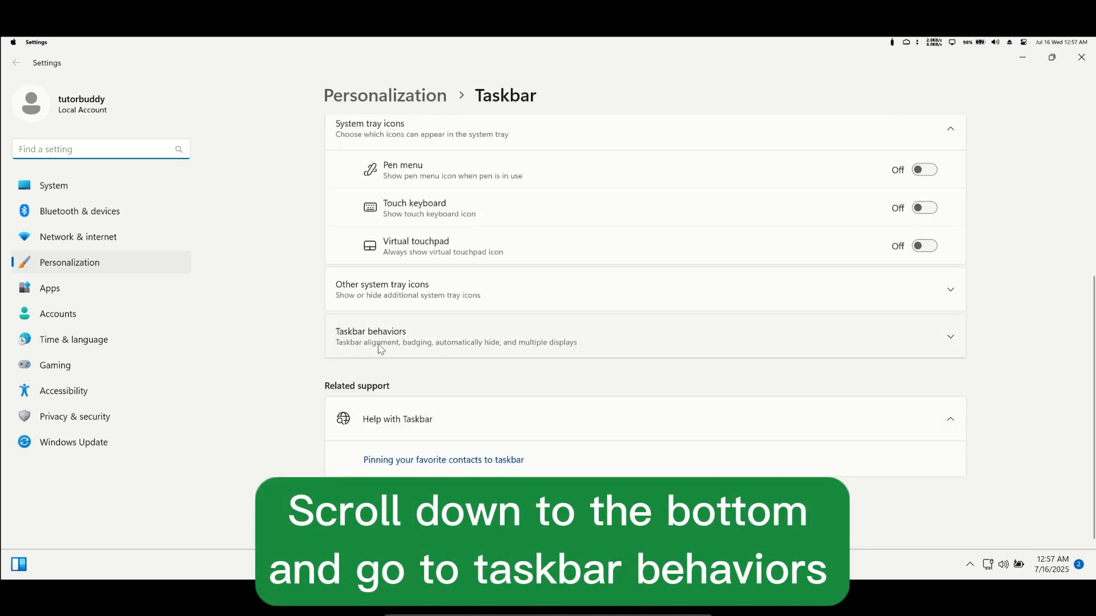
click(411, 336)
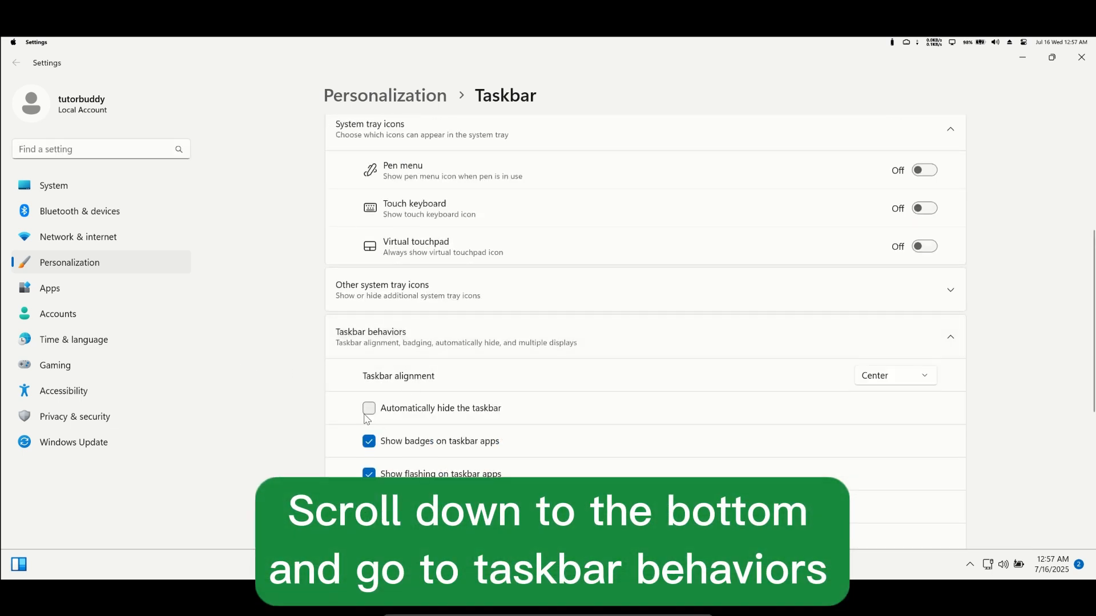
click(368, 410)
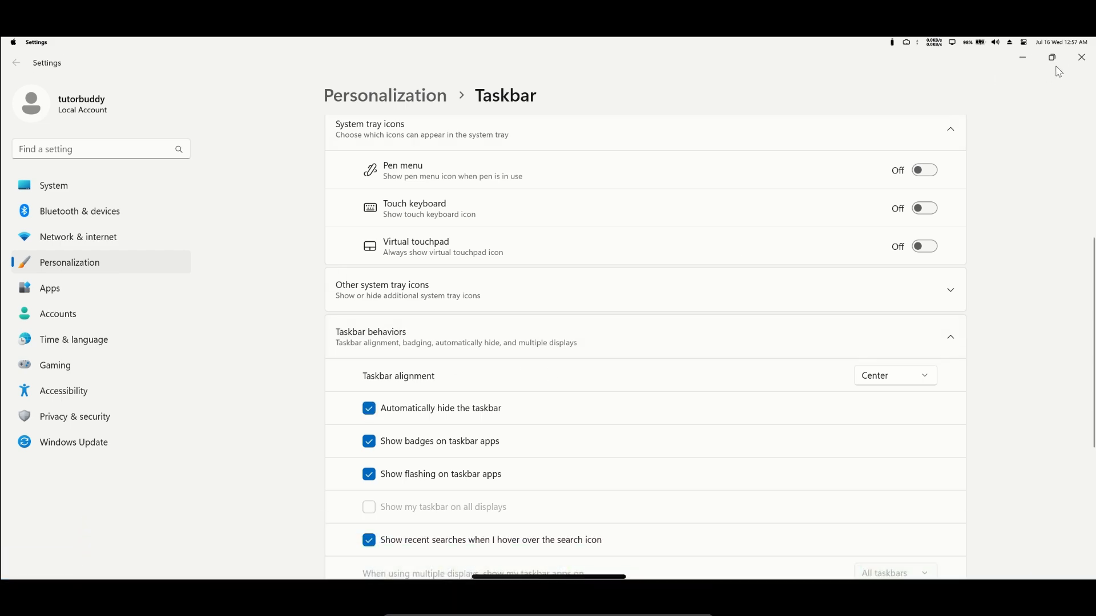
click(1073, 61)
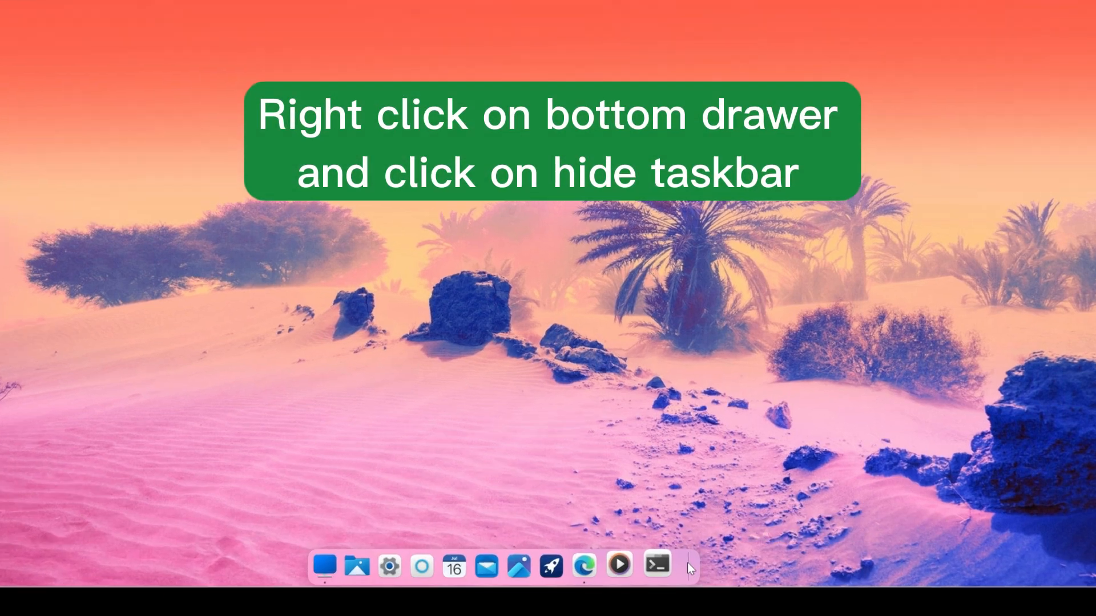
right_click(703, 555)
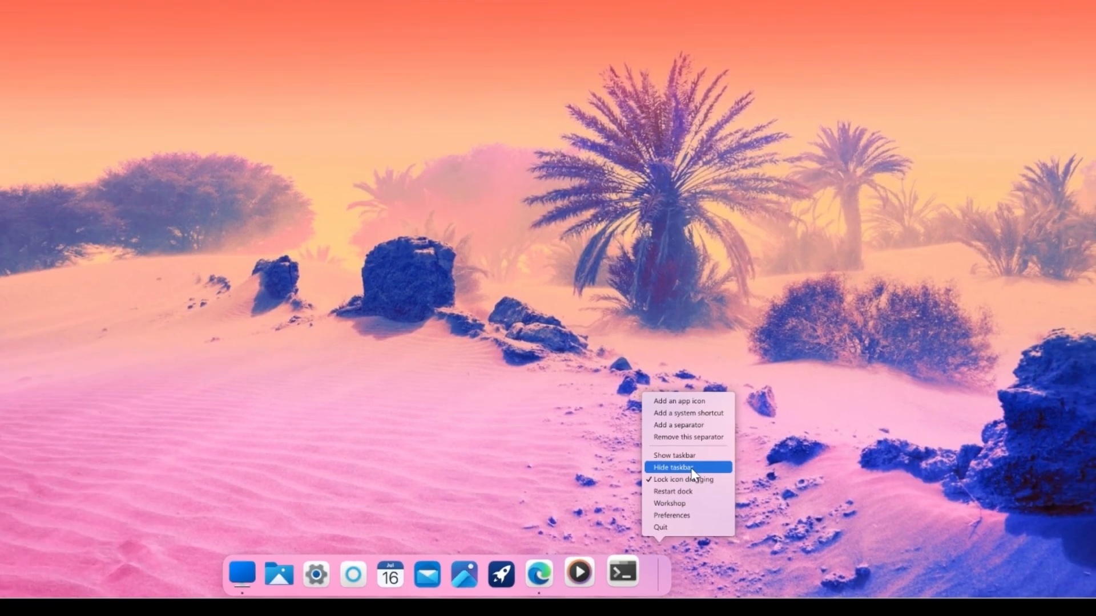
click(622, 458)
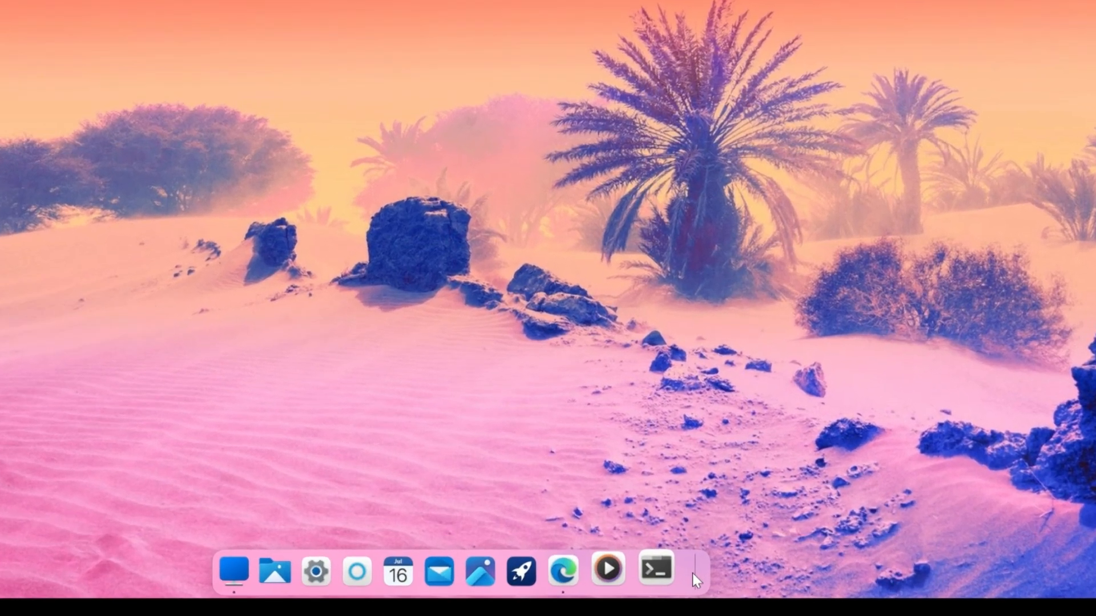
- Set the start on boot method to Start as a service in the dock's General preferences and allow MyDockFinder to make changes
right_click(715, 566)
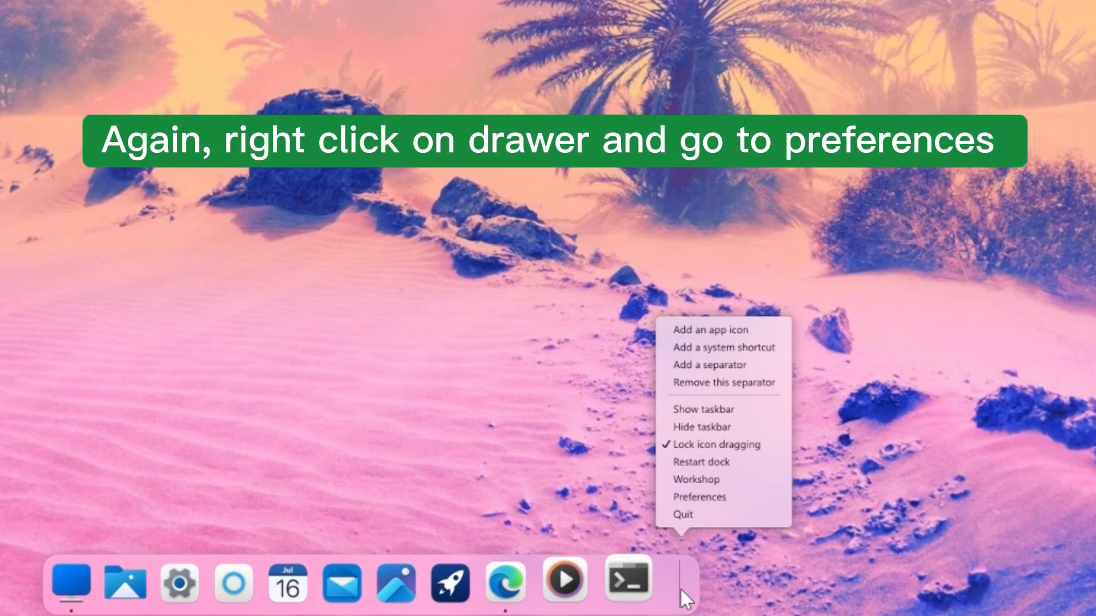
click(736, 498)
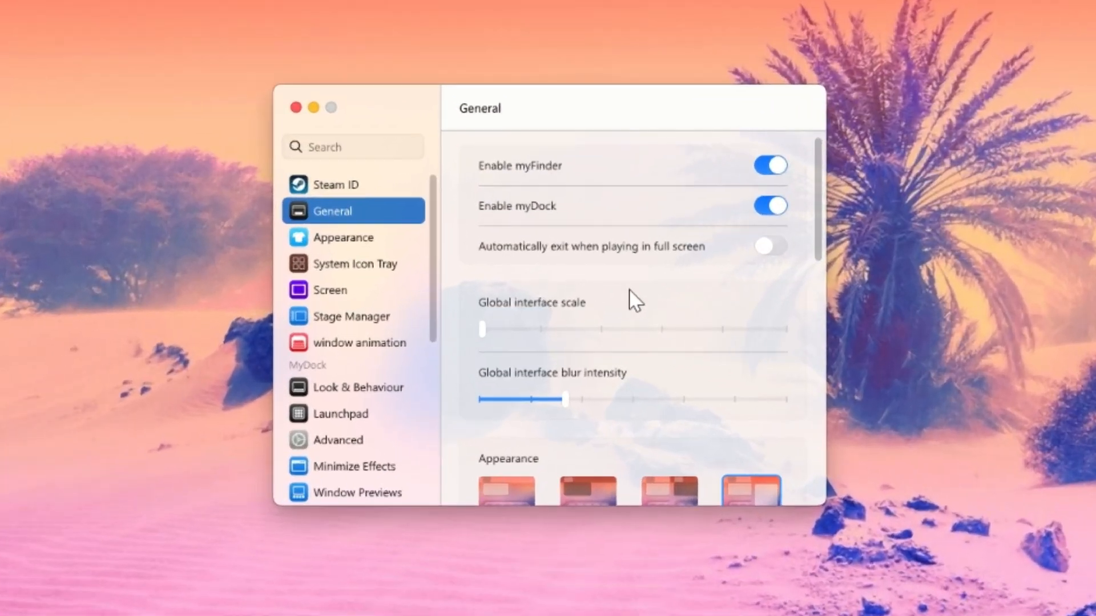
scroll(632, 293, down, 10)
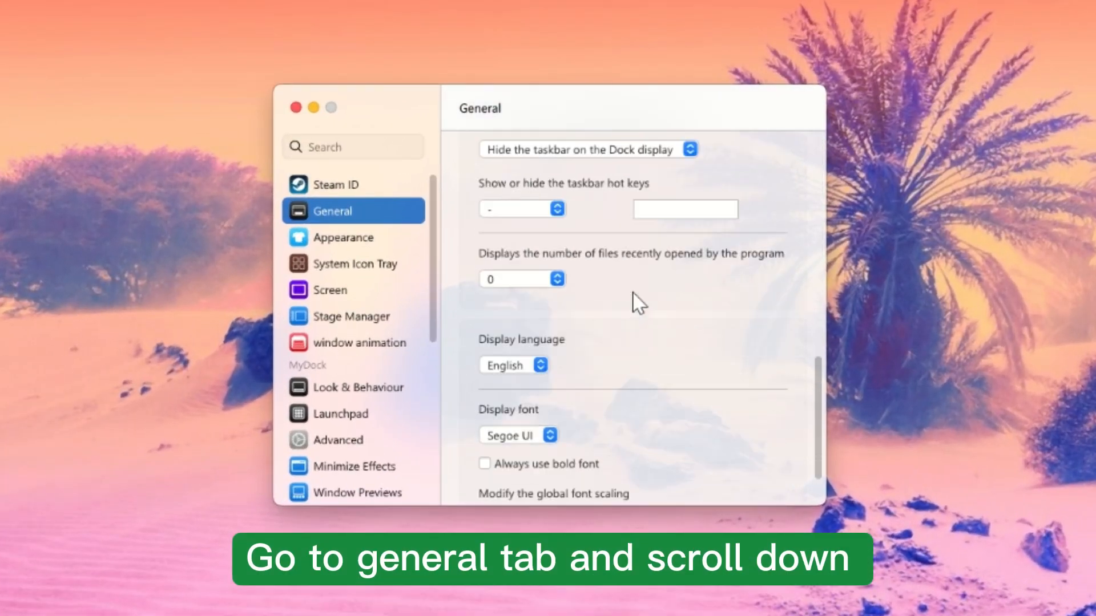
scroll(633, 293, up, 4)
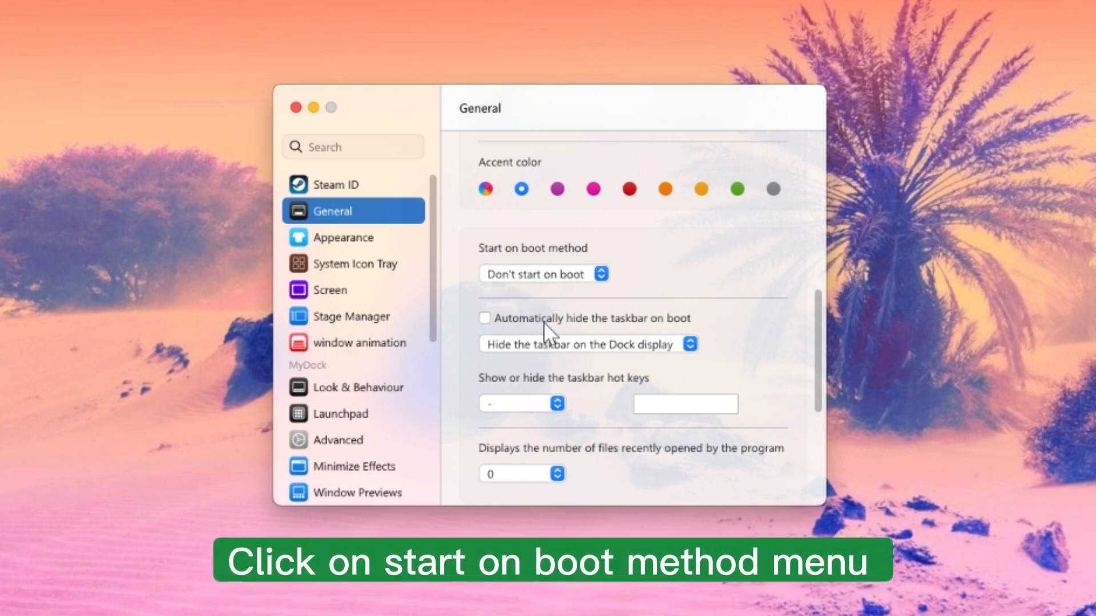
click(539, 275)
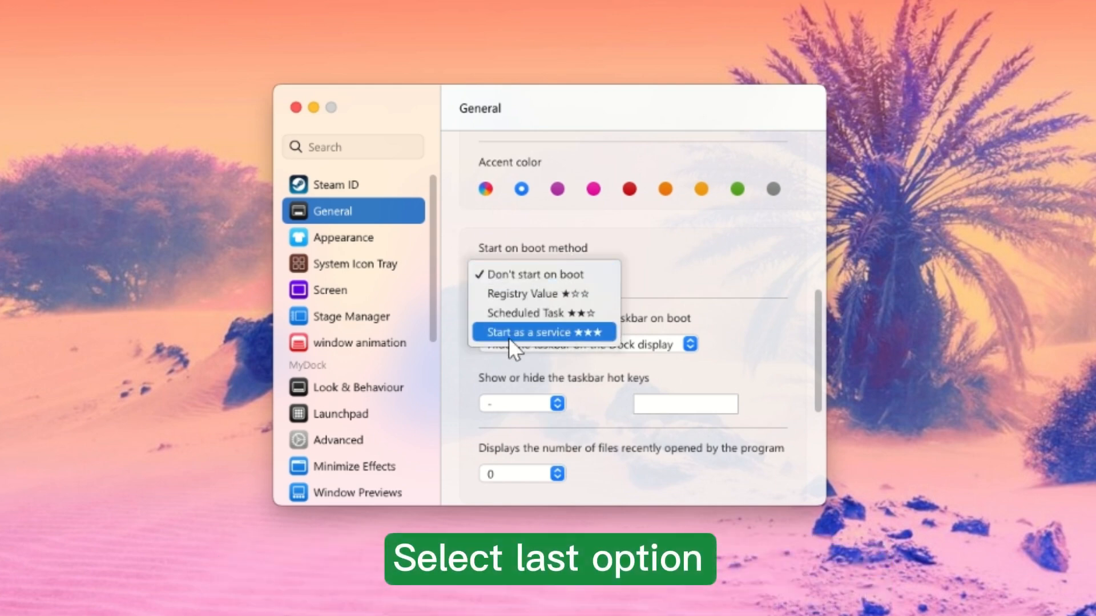
click(577, 330)
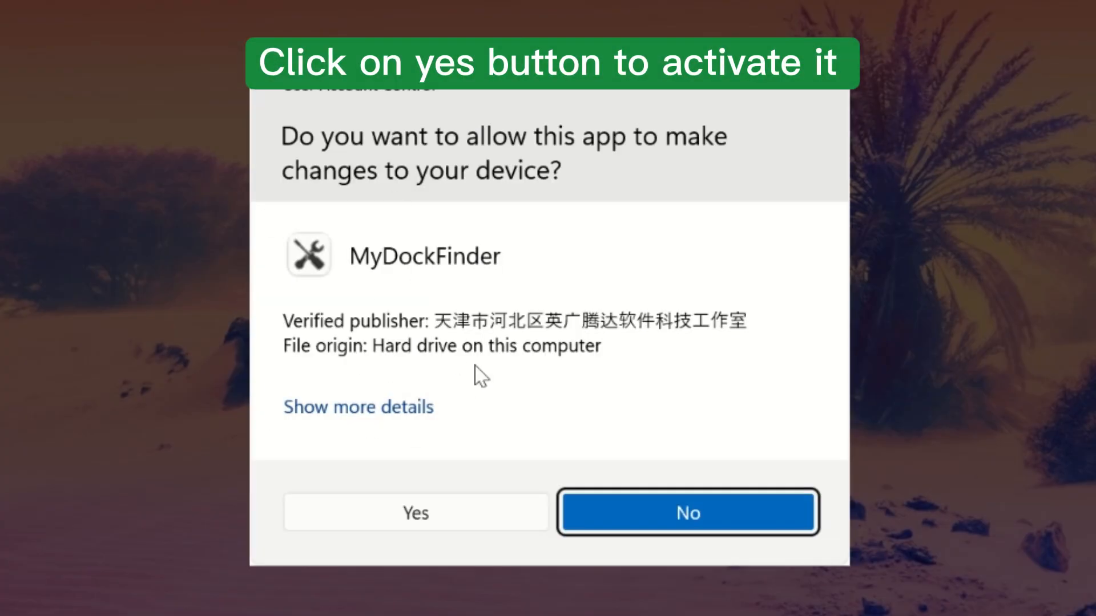
click(392, 517)
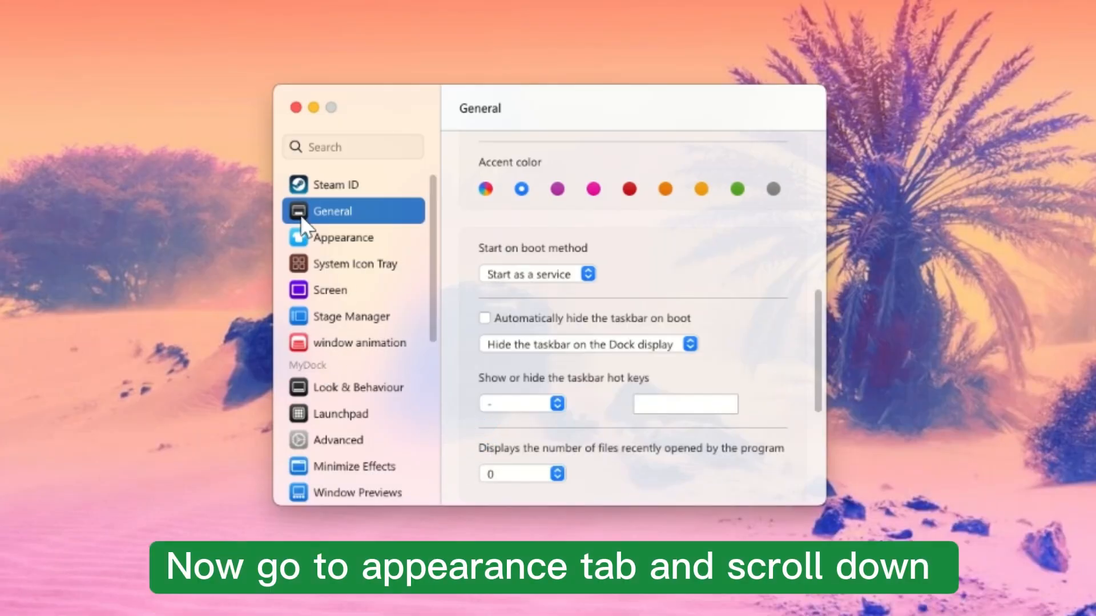
- Set the icon theme to OS X 10.9-theme in the dock's Appearance preferences
click(317, 235)
scroll(563, 292, down, 10)
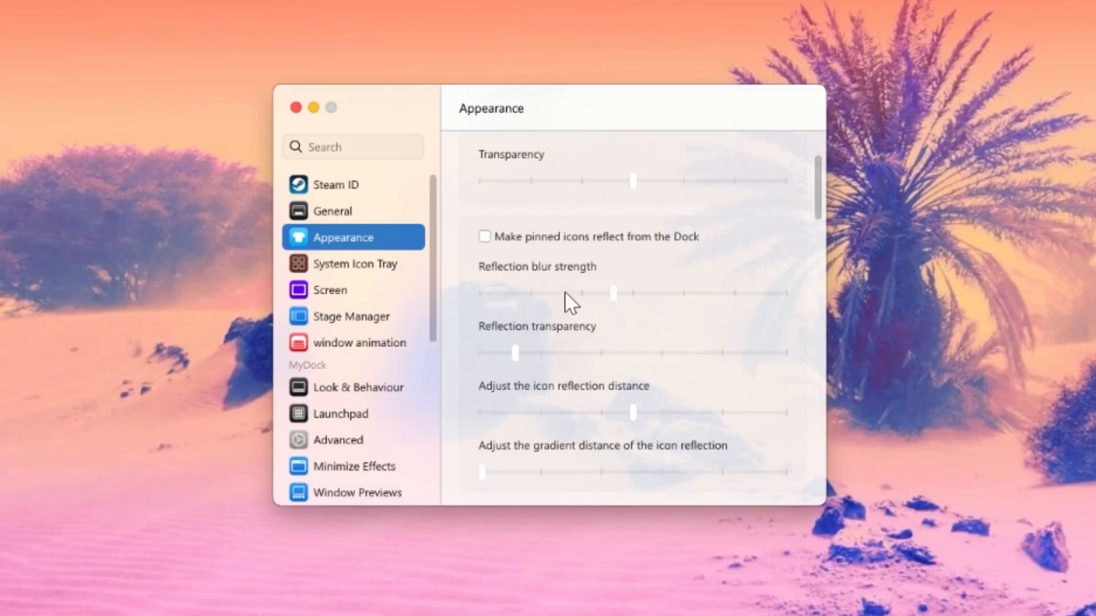
scroll(565, 292, down, 15)
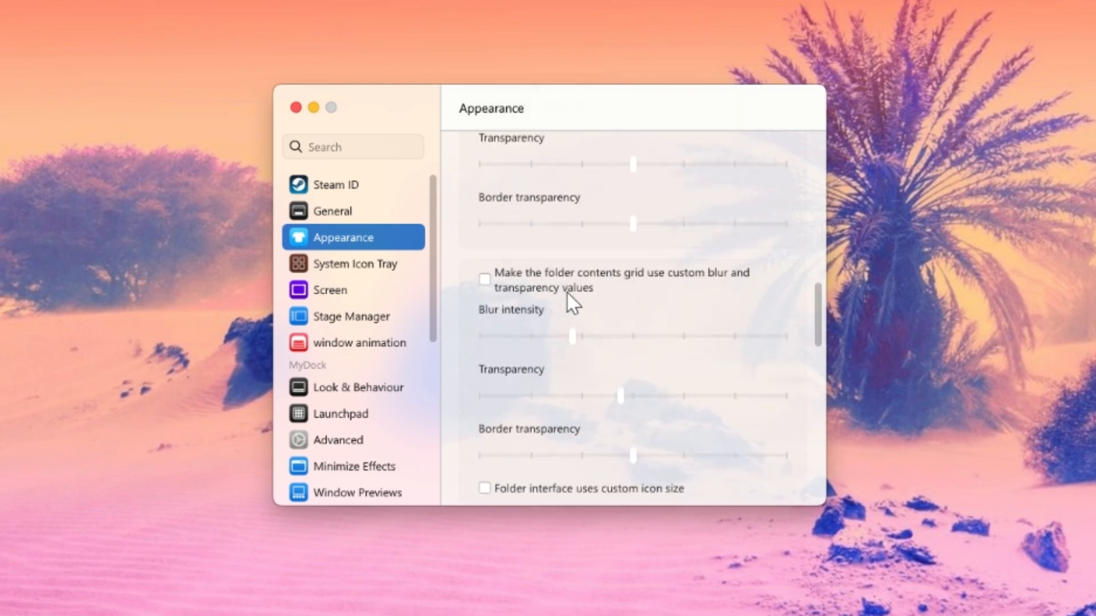
scroll(568, 292, down, 15)
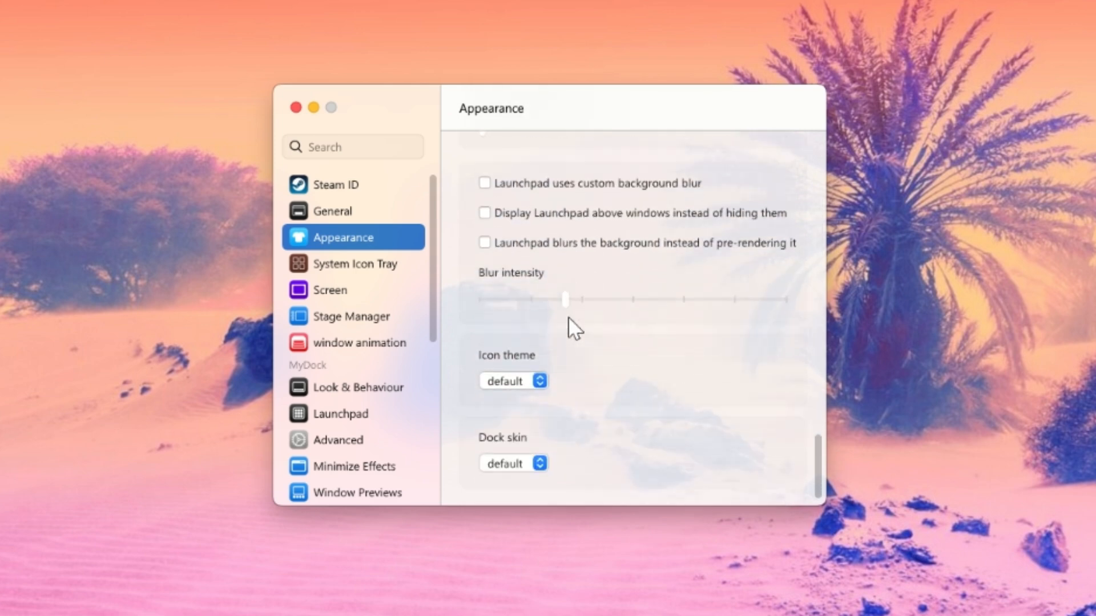
click(525, 382)
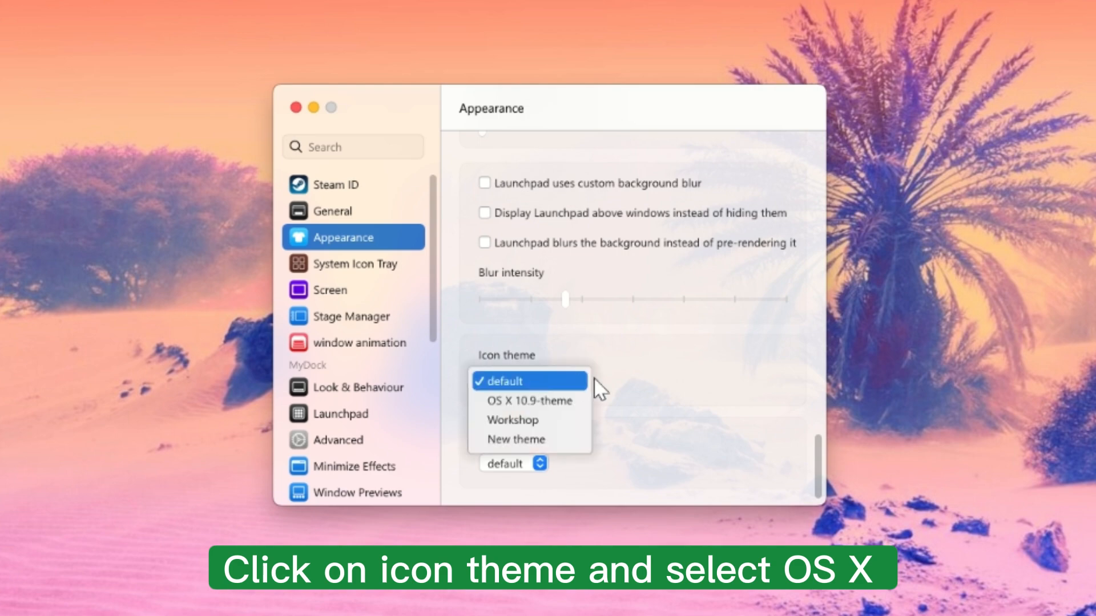
click(543, 395)
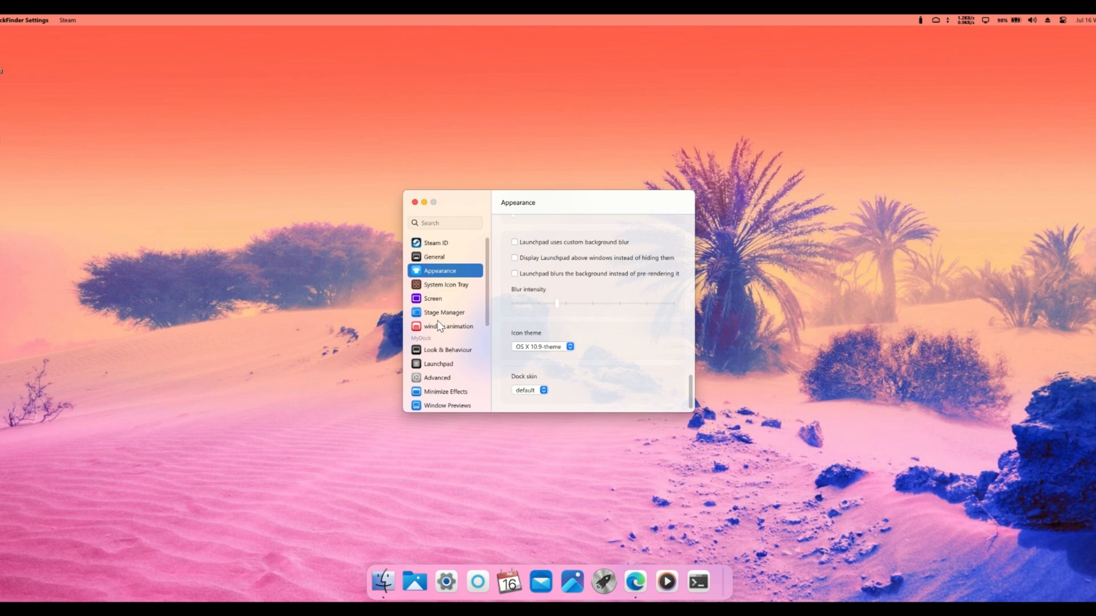
- Set Launchpad to display Added icons&Start Menu&Desktop, accept the restart notice and close the dock preferences
scroll(533, 388, down, 1)
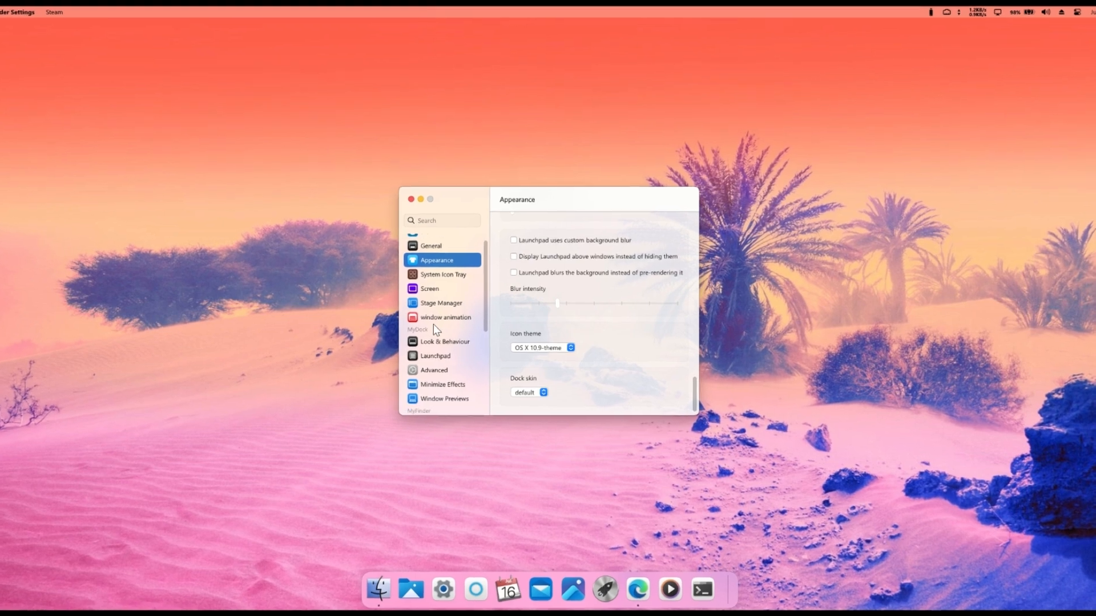
scroll(434, 324, down, 3)
click(436, 288)
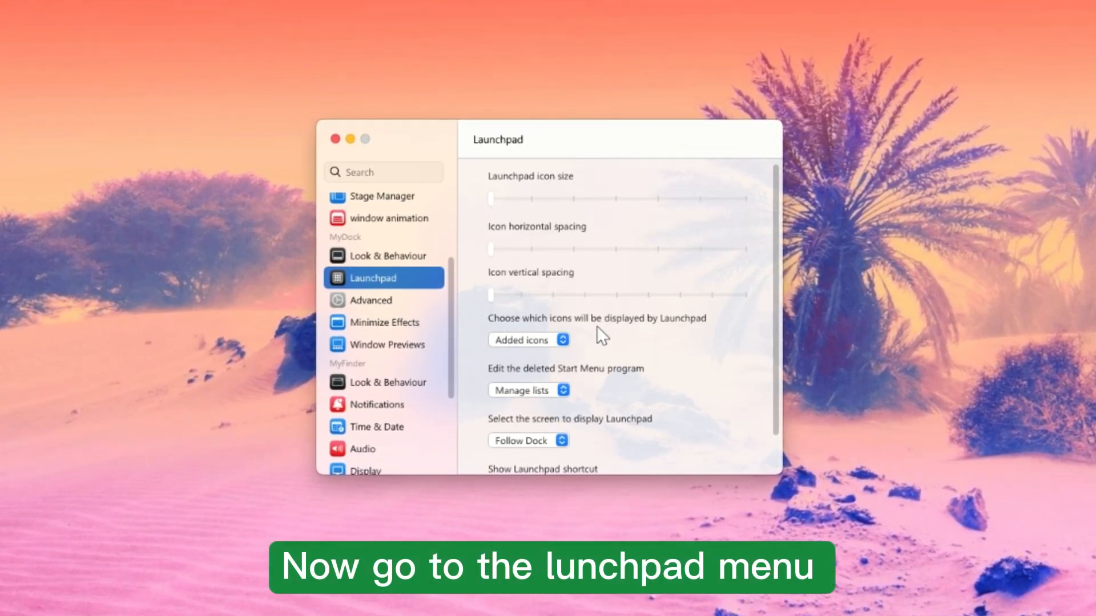
click(525, 339)
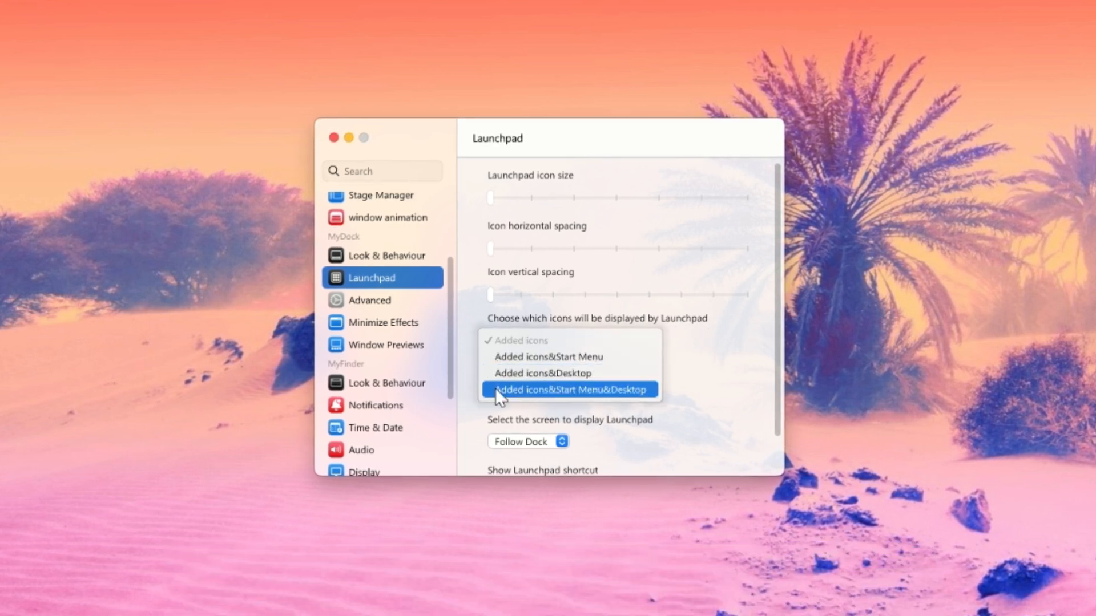
click(596, 390)
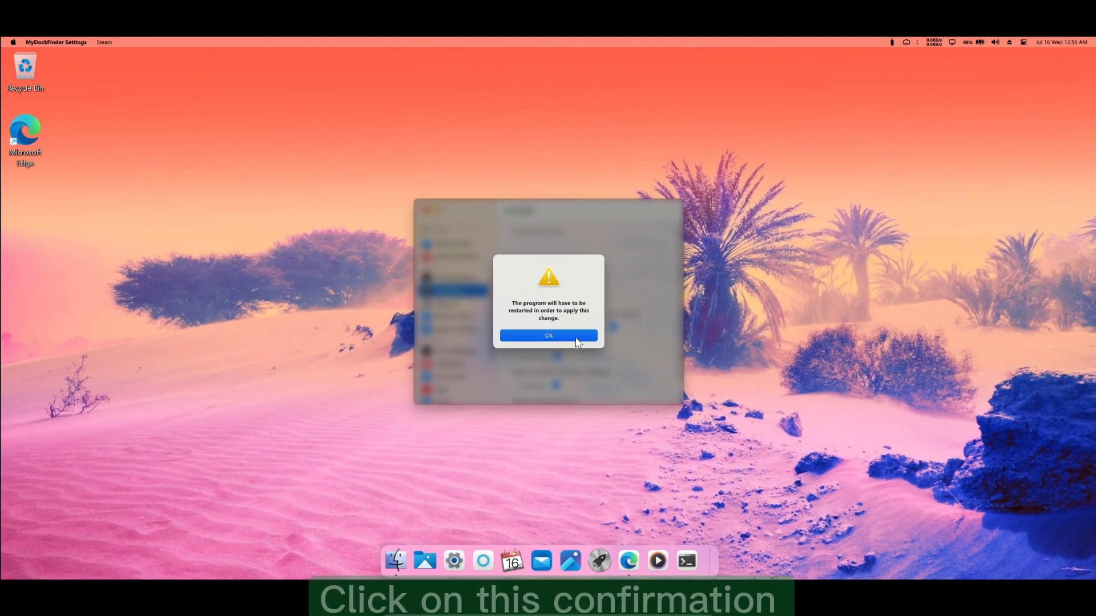
click(577, 340)
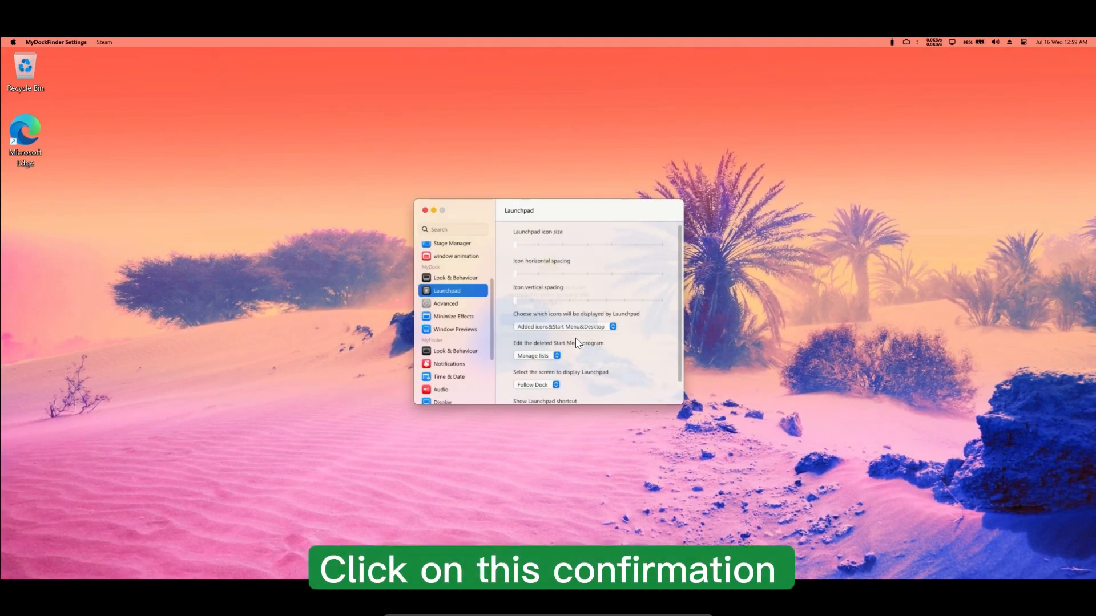
scroll(599, 355, down, 2)
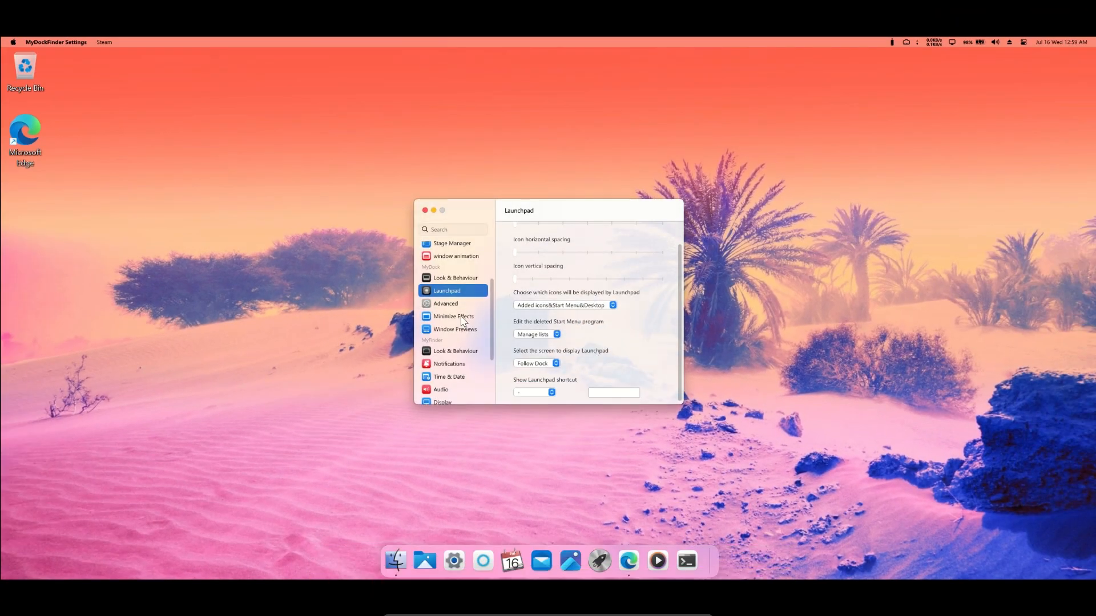
scroll(463, 321, up, 3)
click(425, 210)
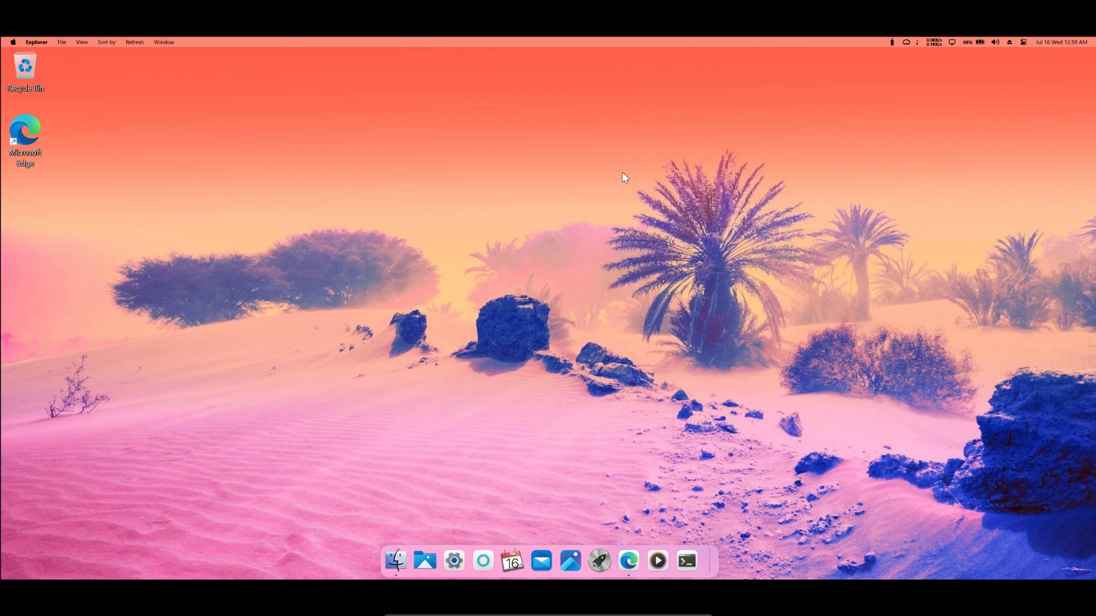
- Open and close Launchpad from the dock, and try Stage Manager from the control center
click(599, 561)
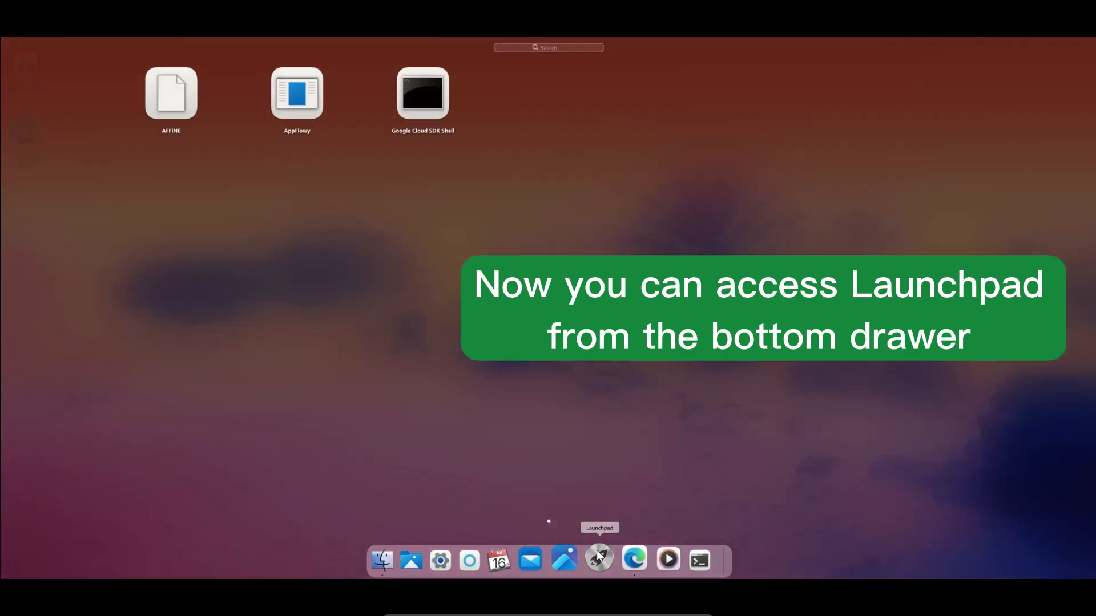
click(376, 168)
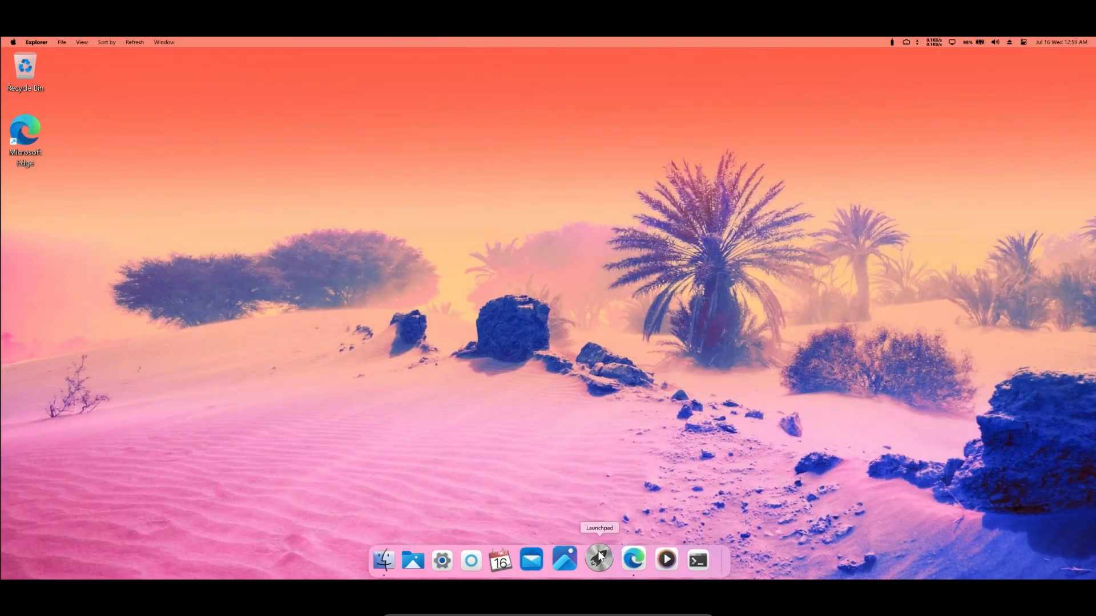
click(599, 560)
click(439, 291)
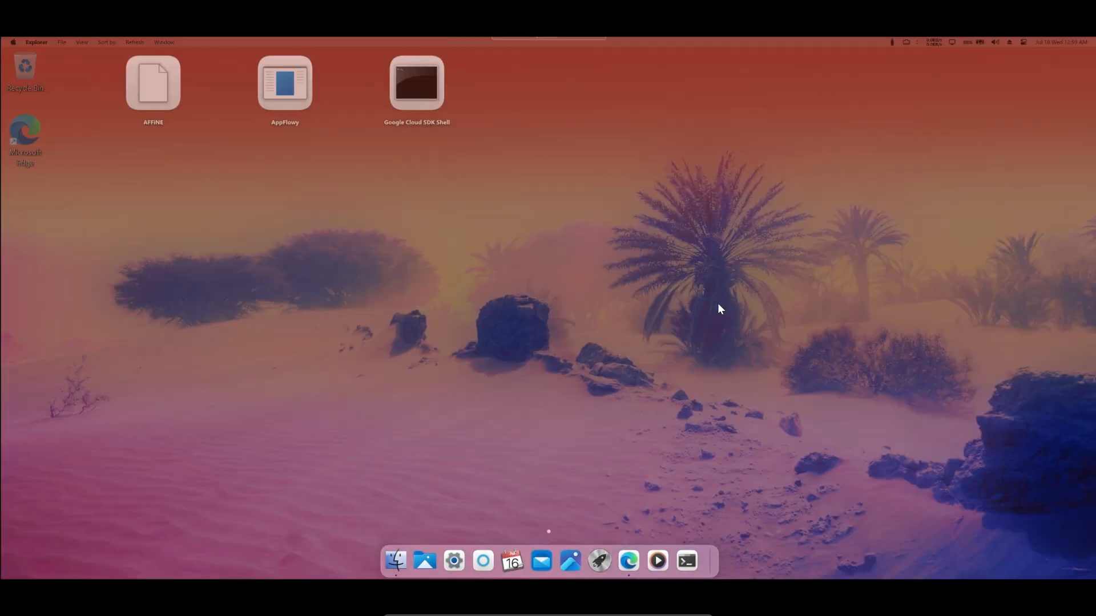
click(1023, 41)
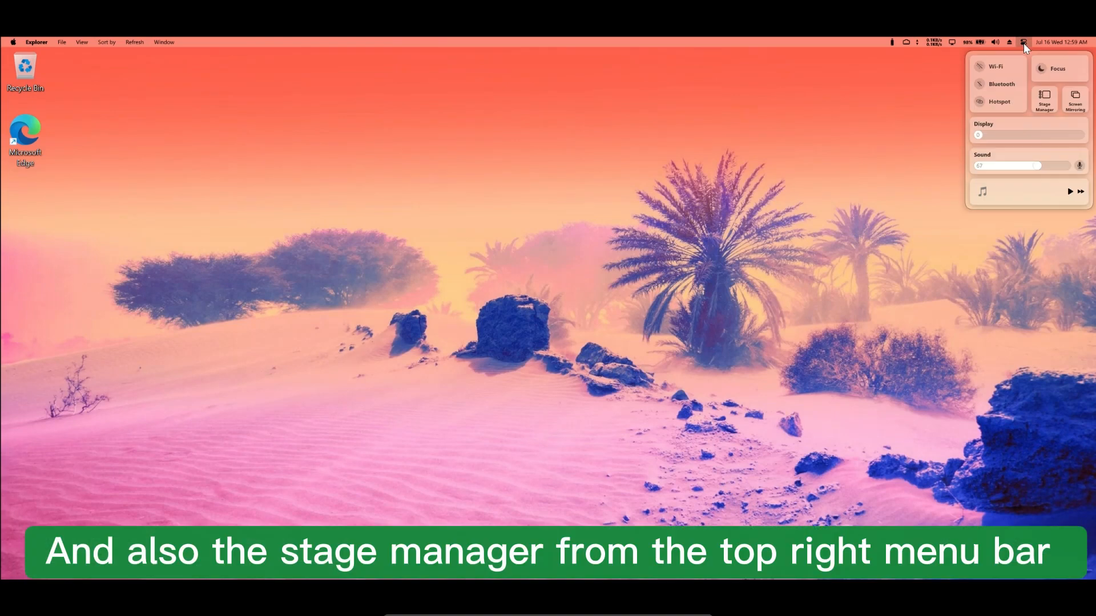
click(1044, 100)
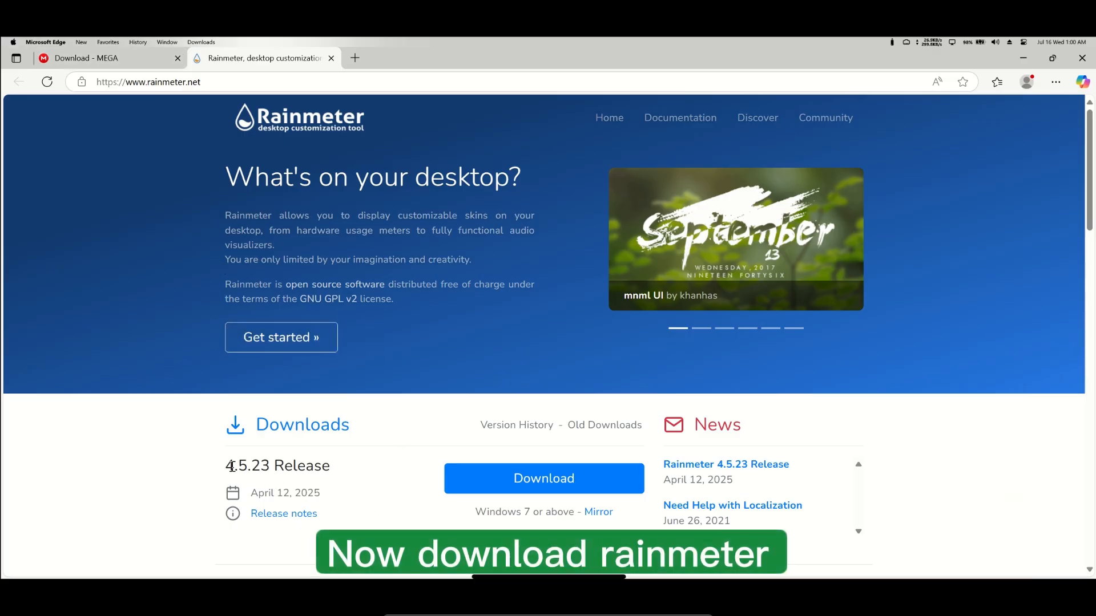
- Minimize the Rainmeter download page and open the Downloads folder in File Explorer
click(379, 486)
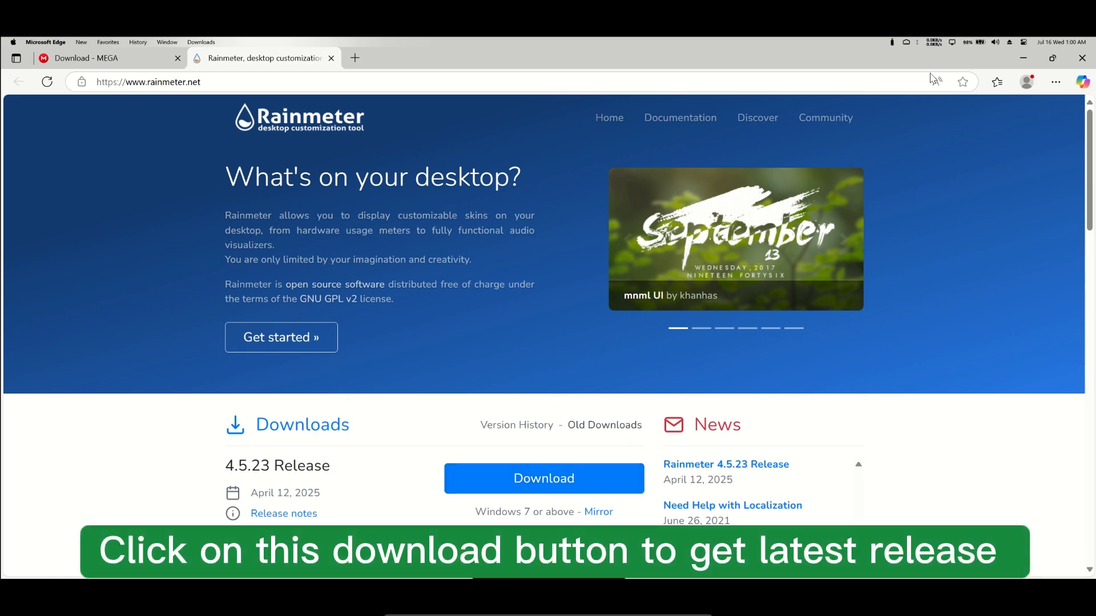
click(1022, 59)
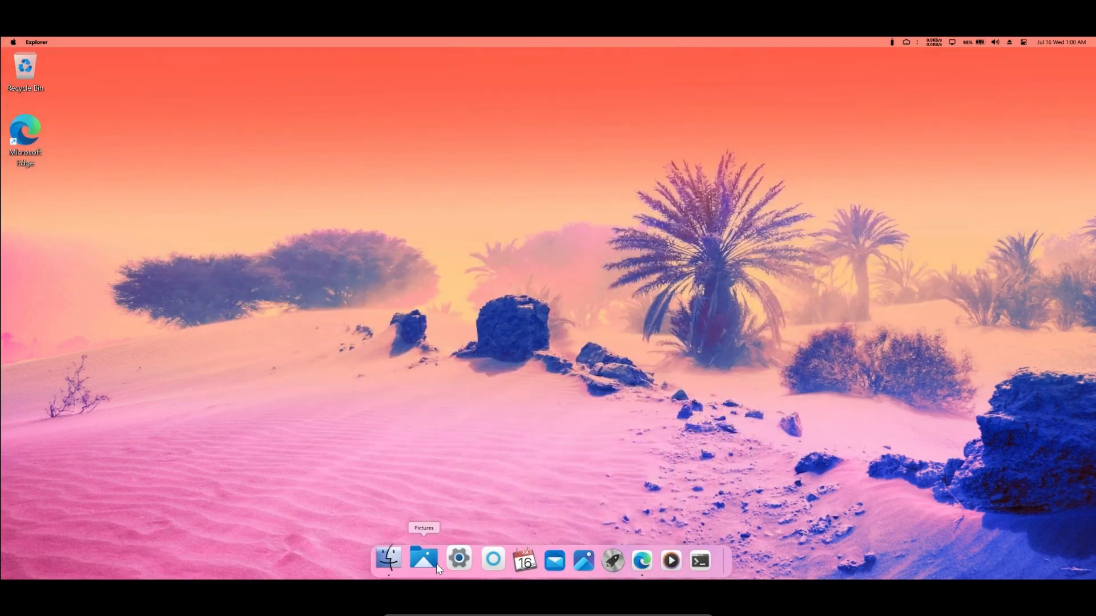
click(436, 563)
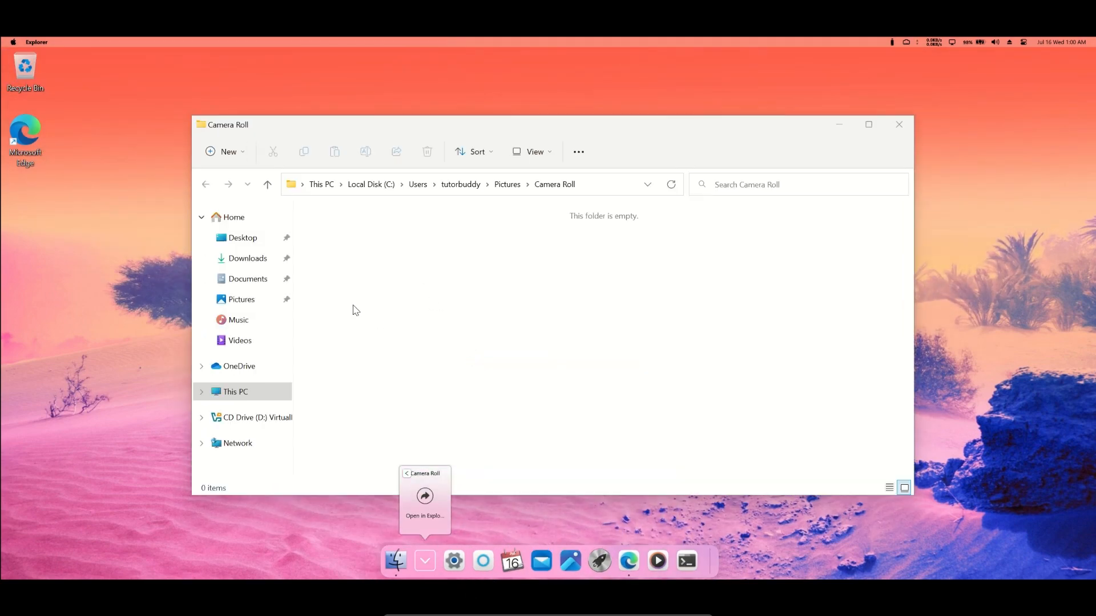
click(247, 258)
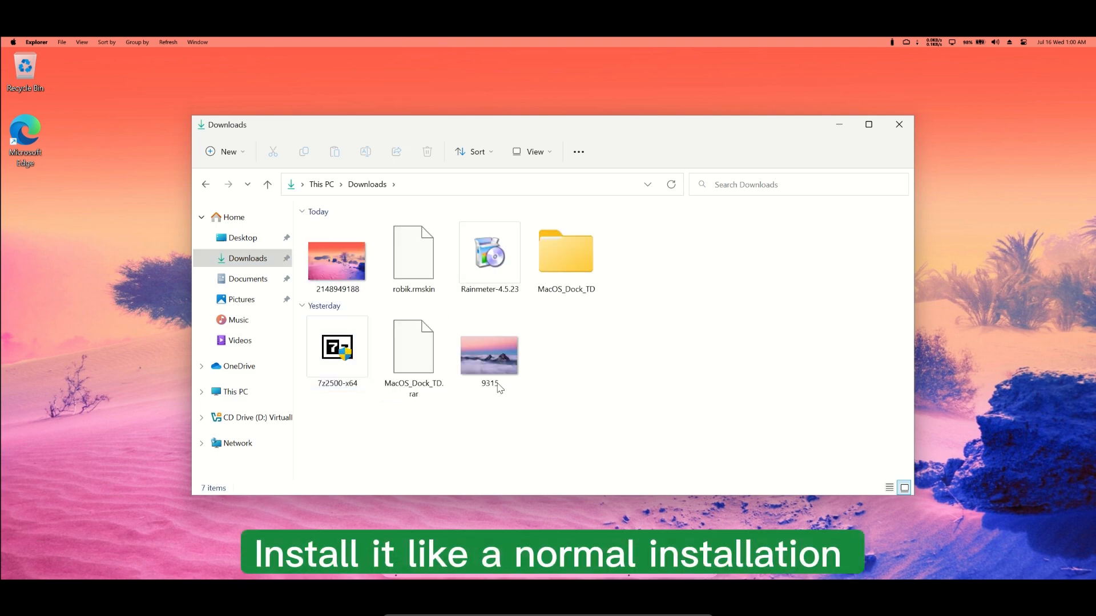
- Install Rainmeter-4.5.23 from Downloads as the 64-bit version with launch on startup, and finish setup with Run Rainmeter enabled
click(476, 255)
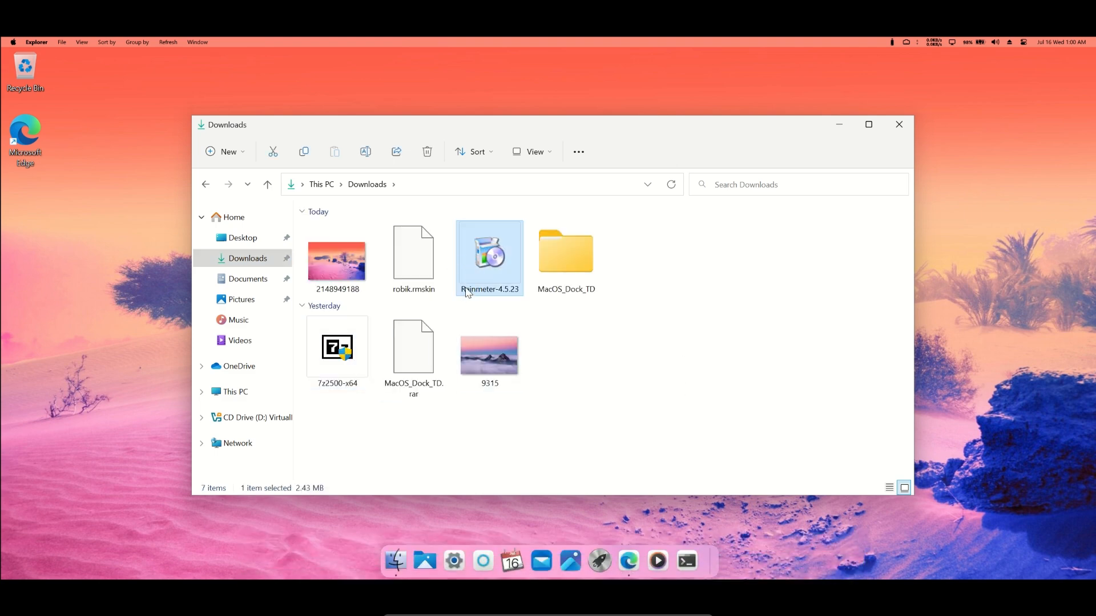
click(543, 353)
click(621, 422)
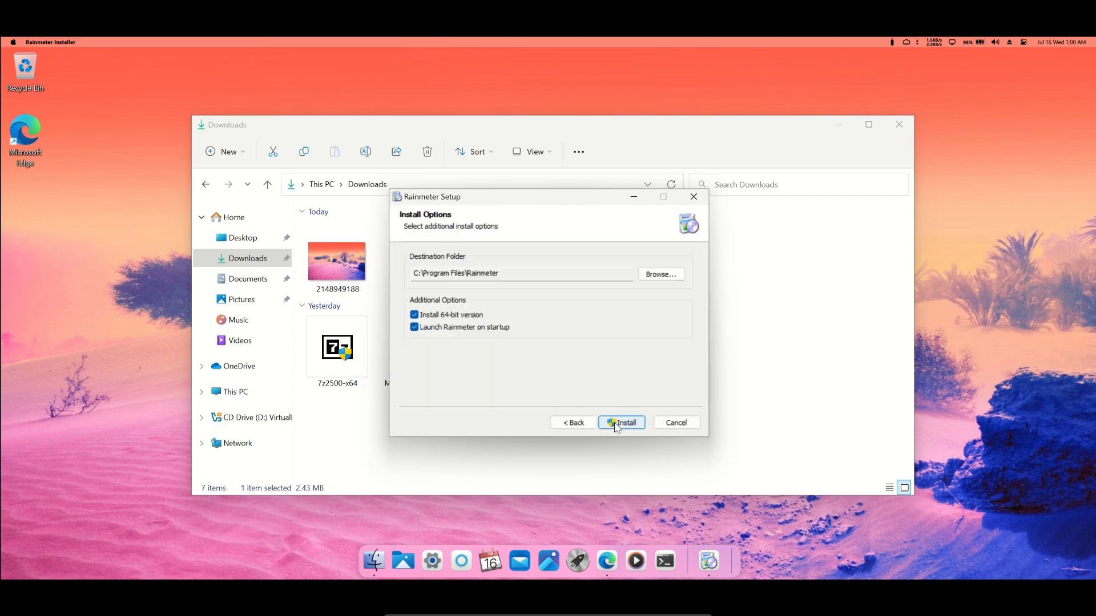
click(624, 420)
click(617, 408)
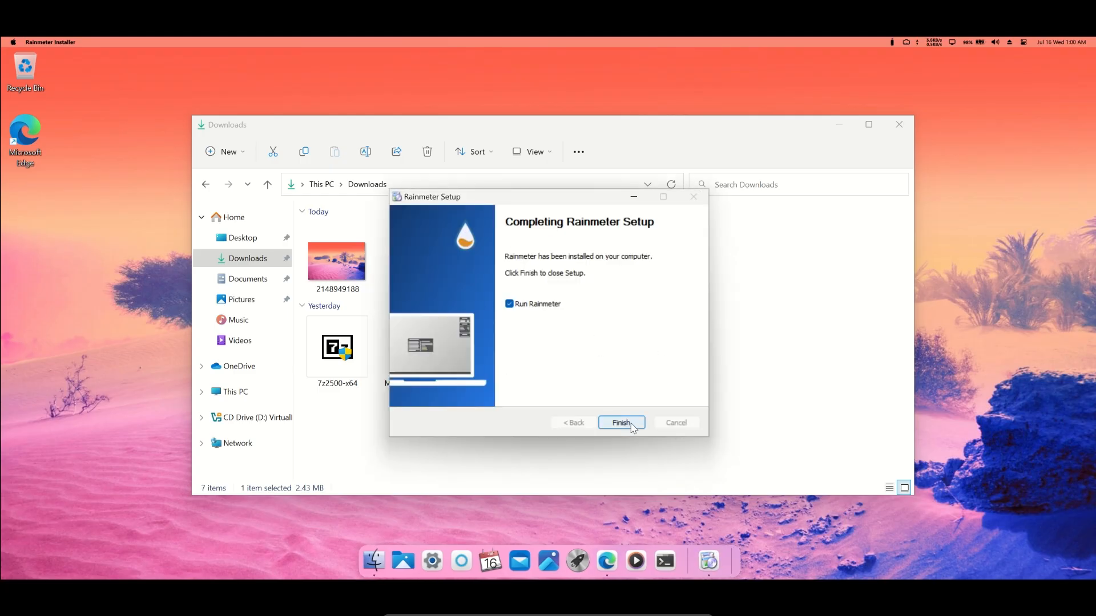
click(632, 424)
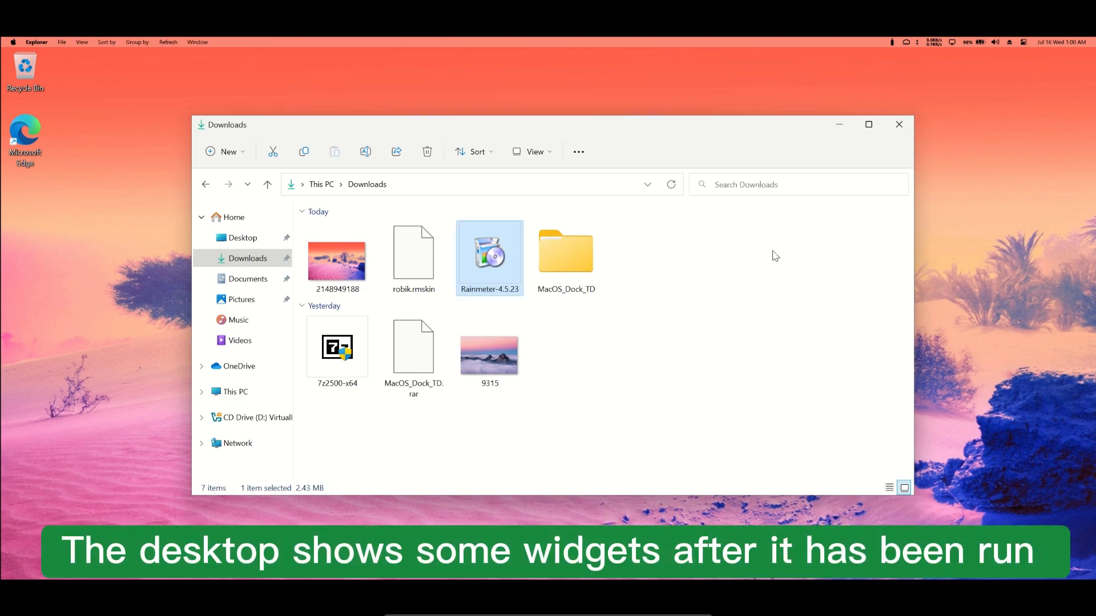
- Minimize the Downloads window and unload the default Rainmeter Welcome, Disks, System and Clock skins from the desktop
click(839, 125)
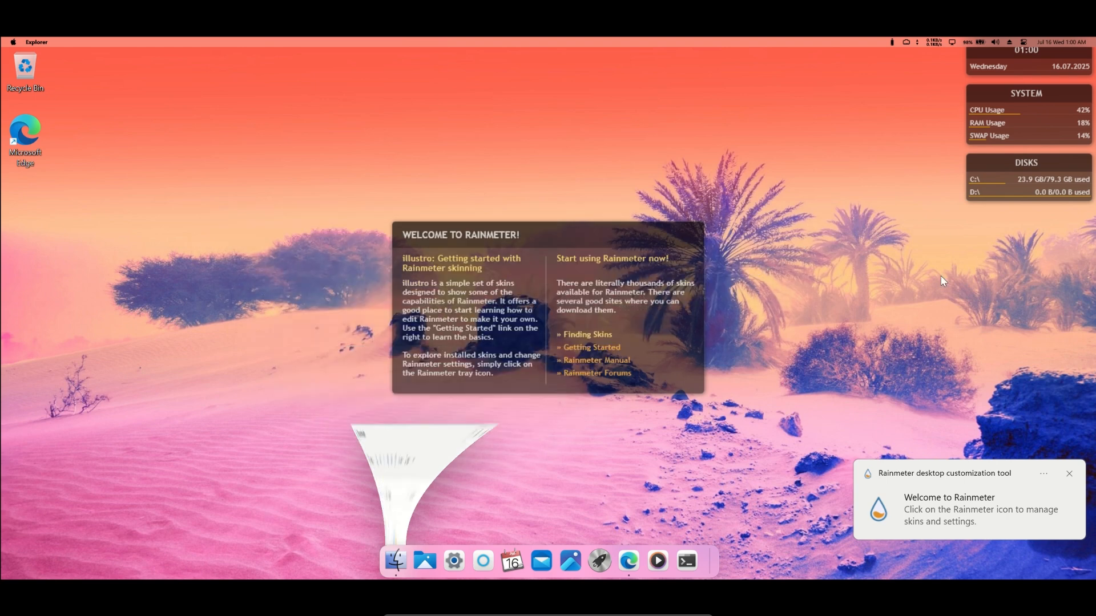
right_click(557, 239)
click(602, 390)
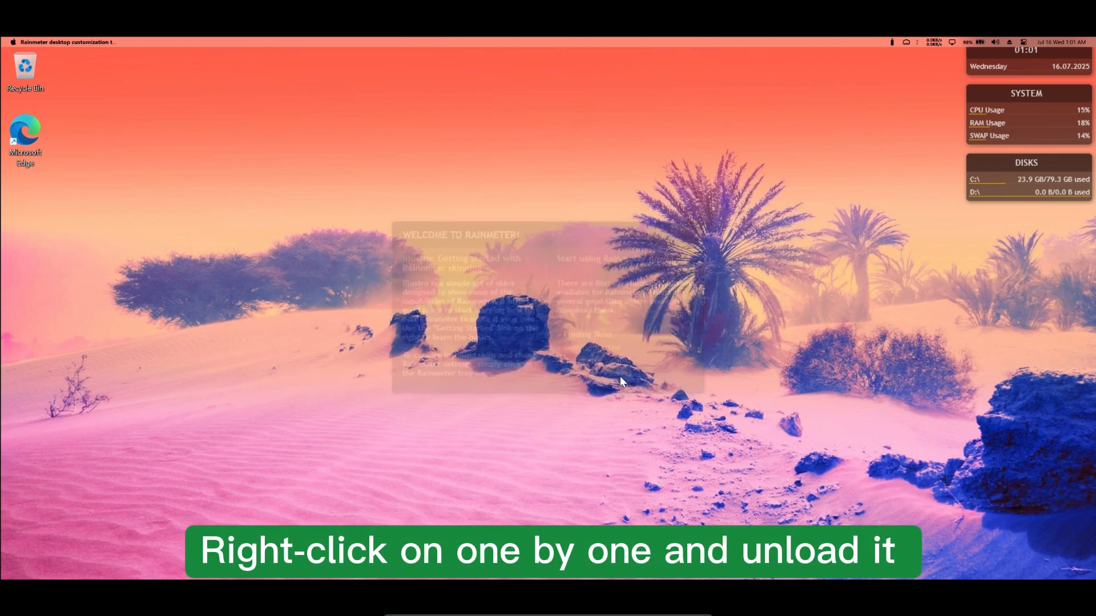
right_click(985, 187)
click(1003, 337)
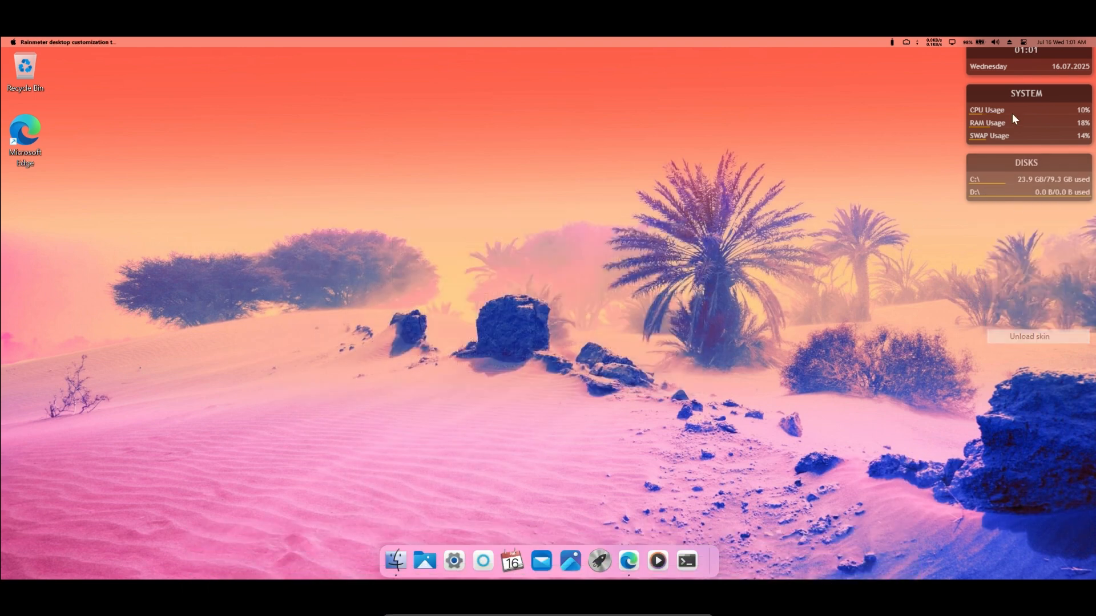
right_click(1011, 109)
click(1006, 255)
right_click(1023, 63)
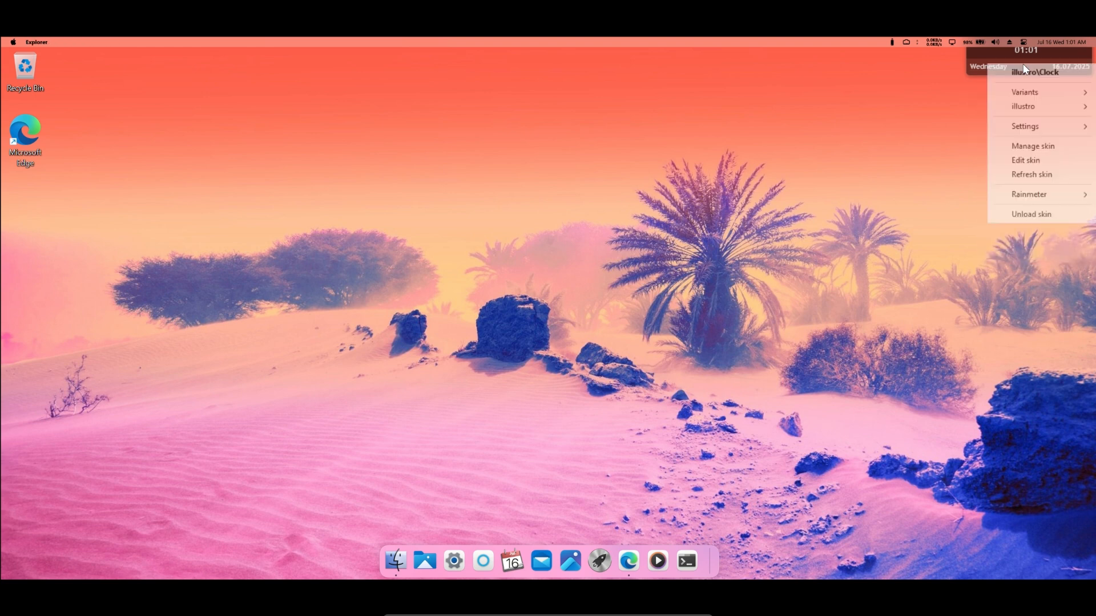
click(1010, 216)
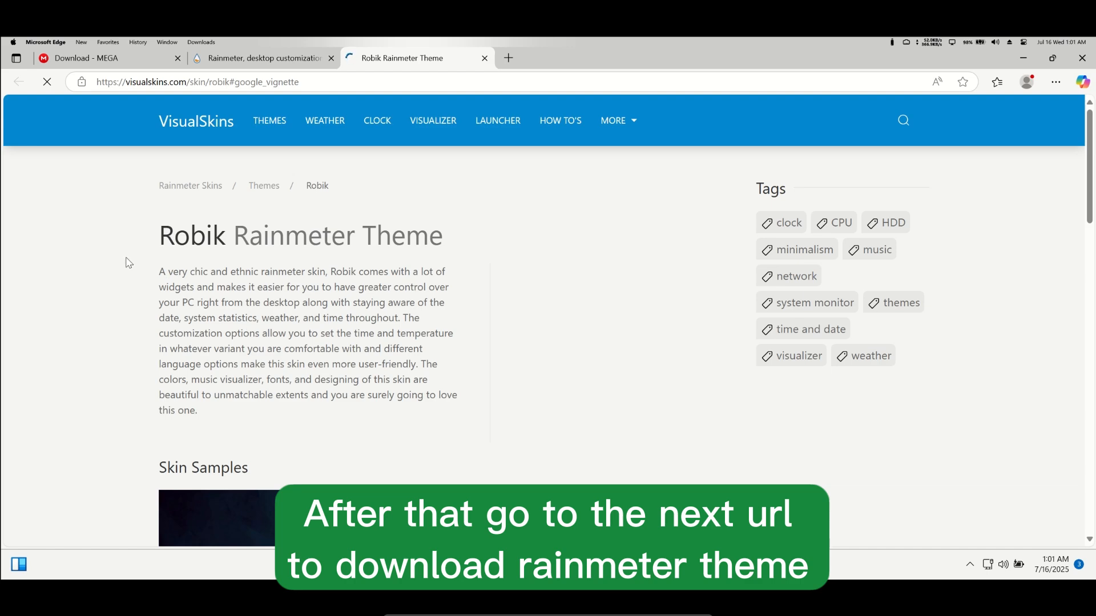
- Go to the download section of the Robik Rainmeter Theme page, and install robik.rmskin from Downloads with its included layout applied
drag(155, 235, 469, 242)
click(469, 303)
scroll(470, 303, down, 10)
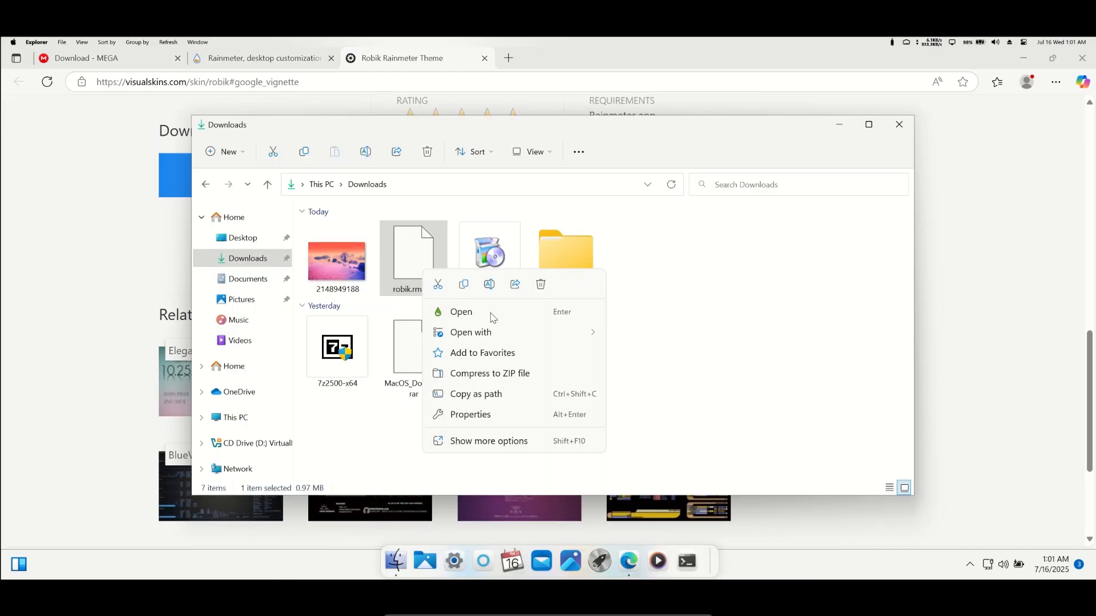
click(450, 314)
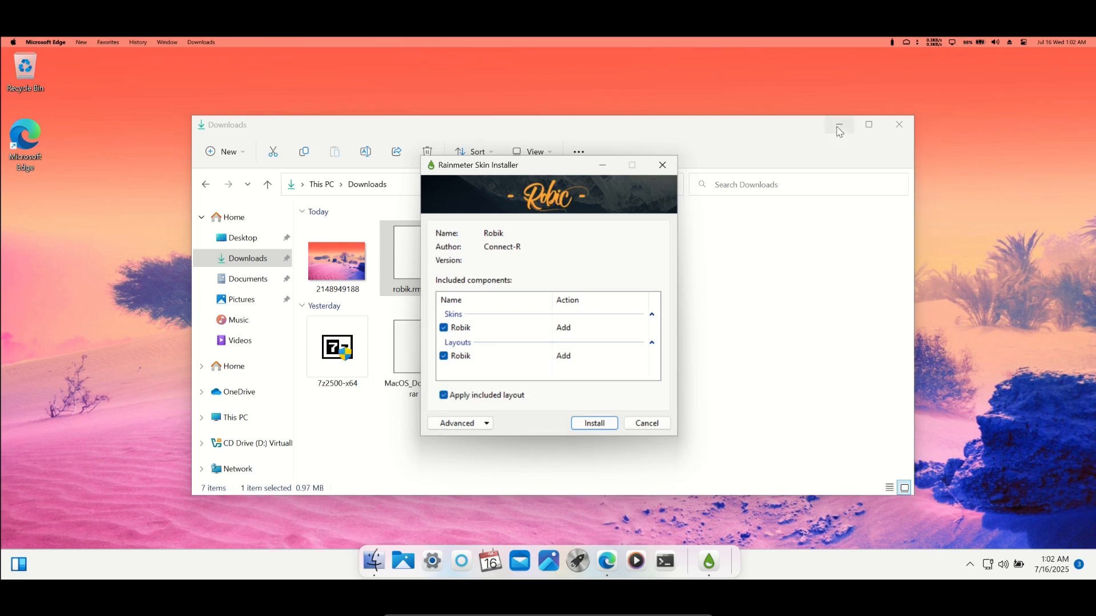
click(838, 126)
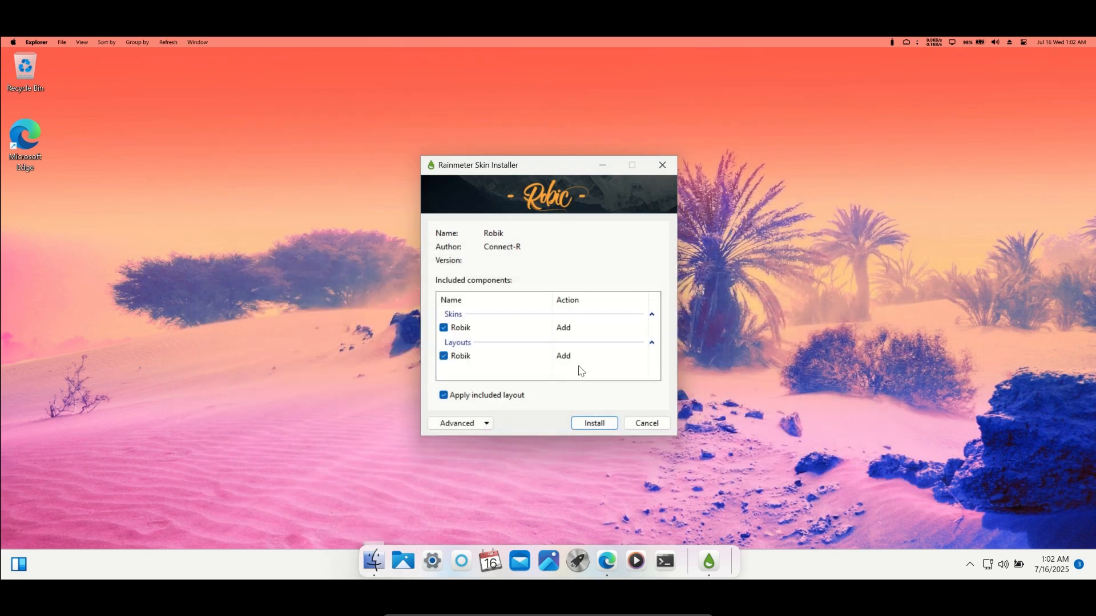
click(596, 426)
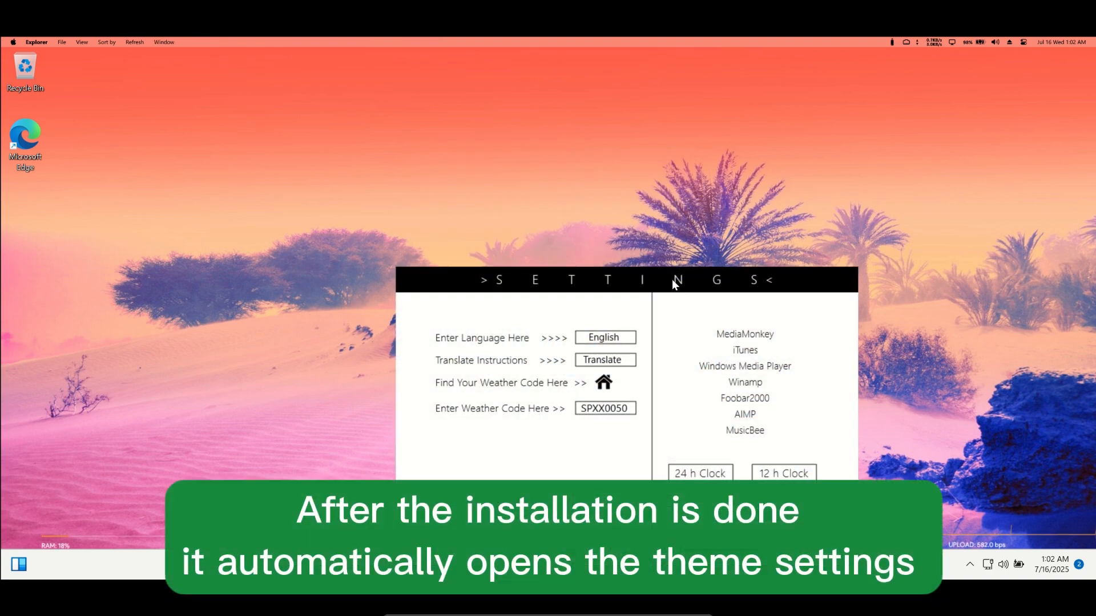
- Move the Robik settings panel to the desktop's left side and place the clock widget at the top middle
drag(674, 283, 291, 235)
drag(627, 343, 560, 126)
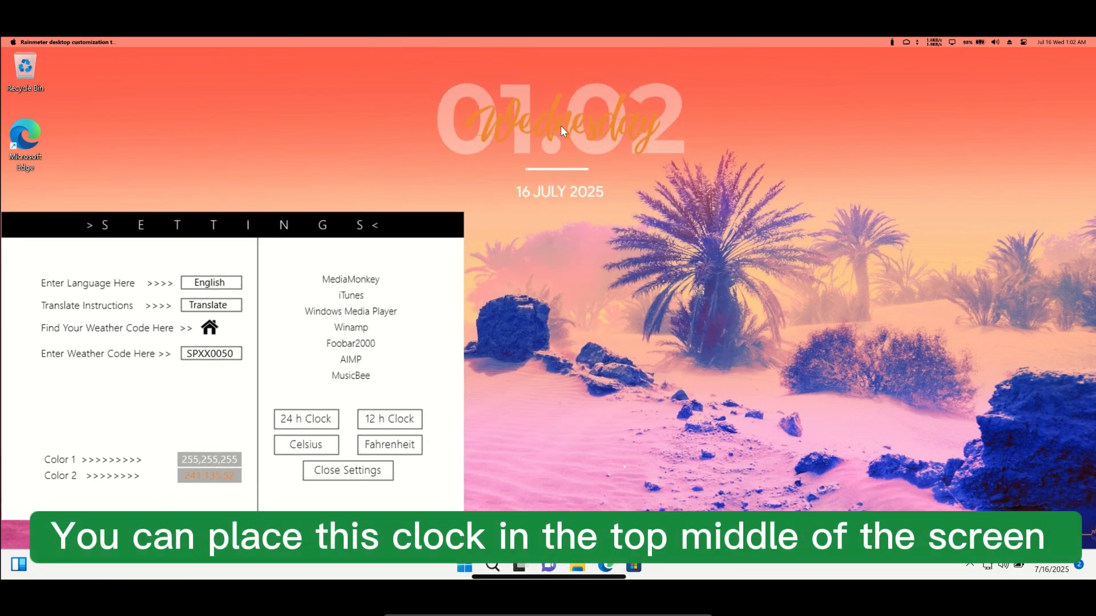
- Move the Robik settings panel to the middle of the desktop below the clock and switch the clock to 12-hour format
drag(320, 220, 570, 228)
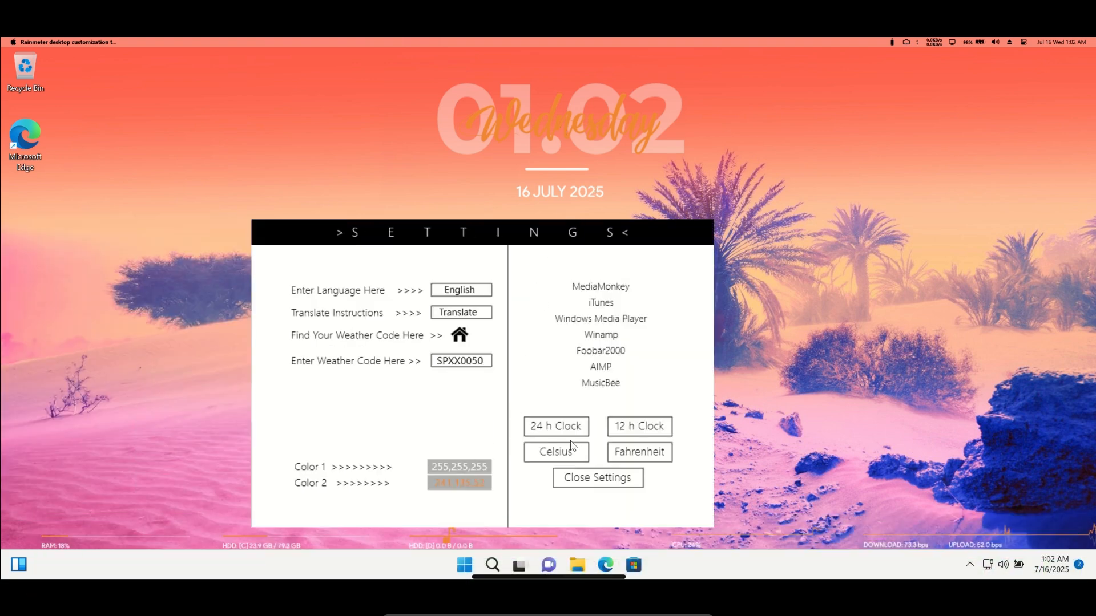
click(630, 434)
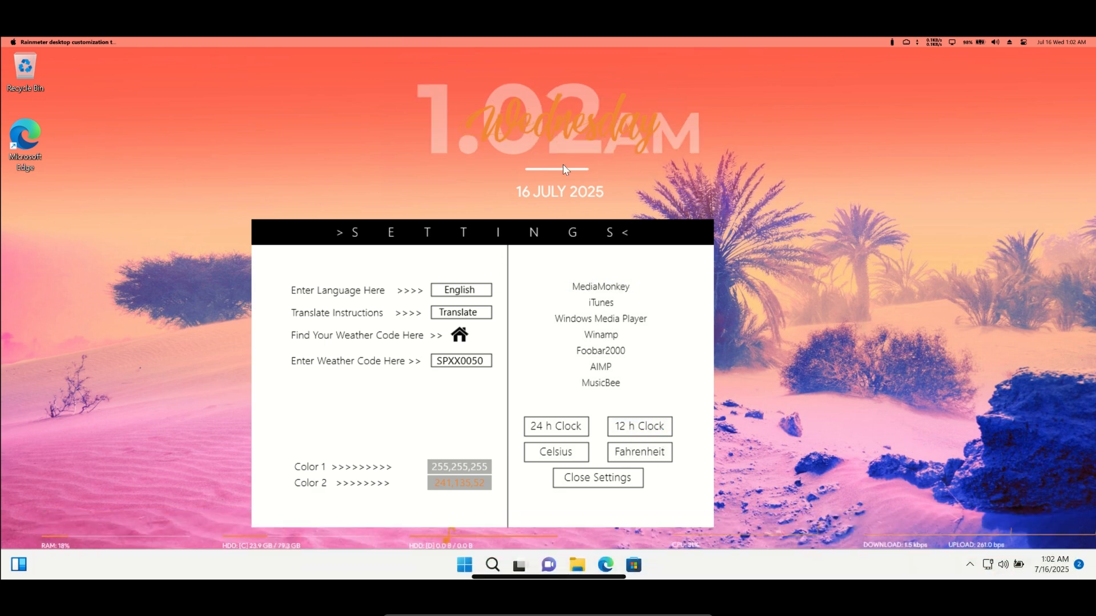
- Set Color 2 to the wallpaper's dark blue rock color, RGB 67,75,147, using the color picker's eyedropper, and close the Robik settings panel
click(450, 485)
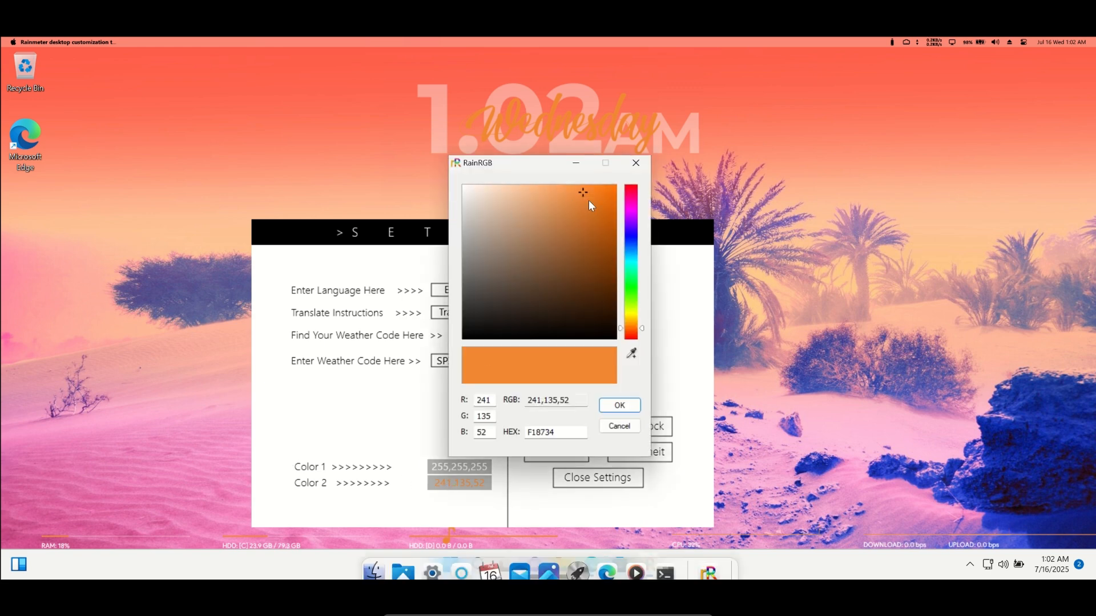
click(620, 406)
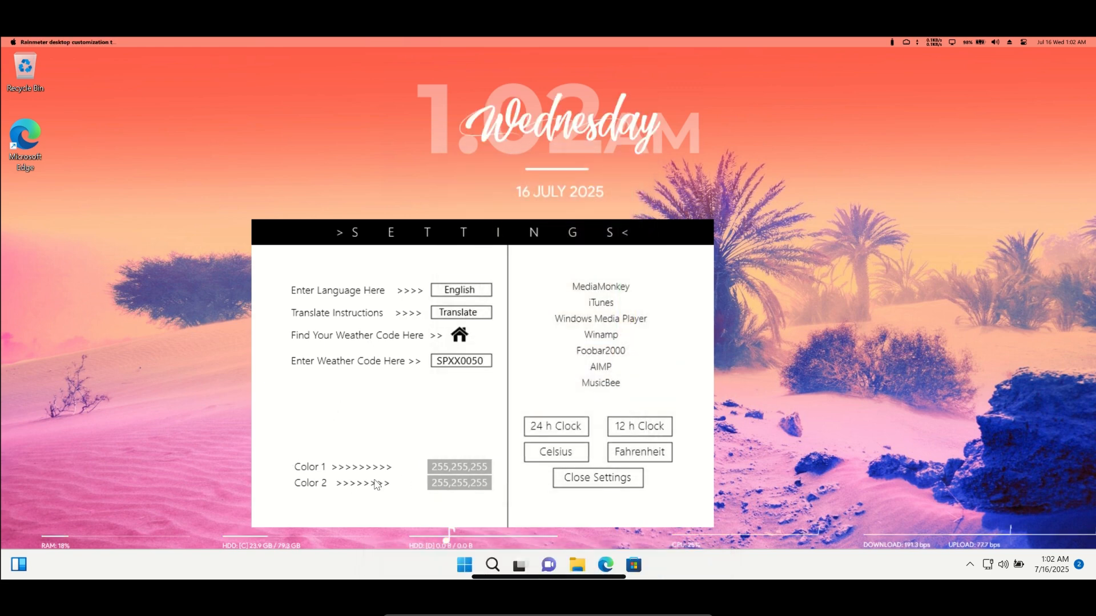
click(451, 485)
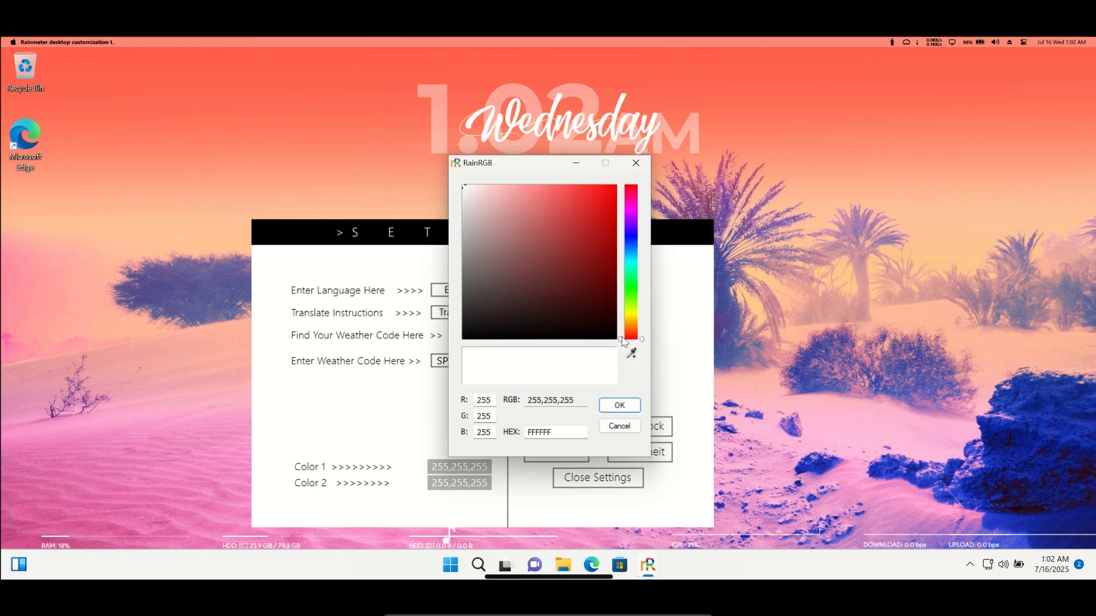
click(631, 354)
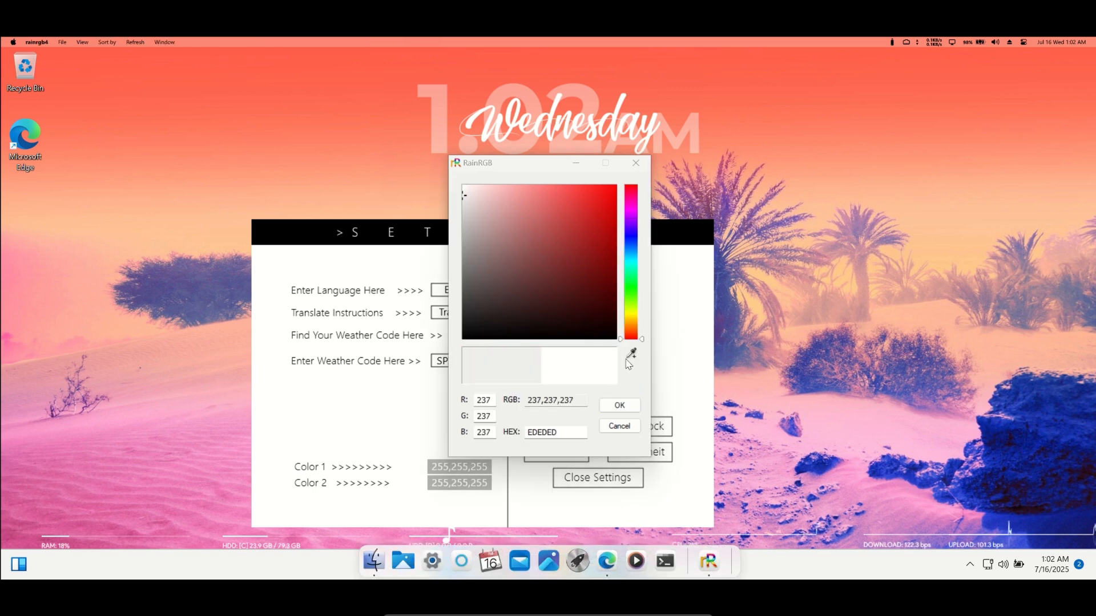
right_click(909, 470)
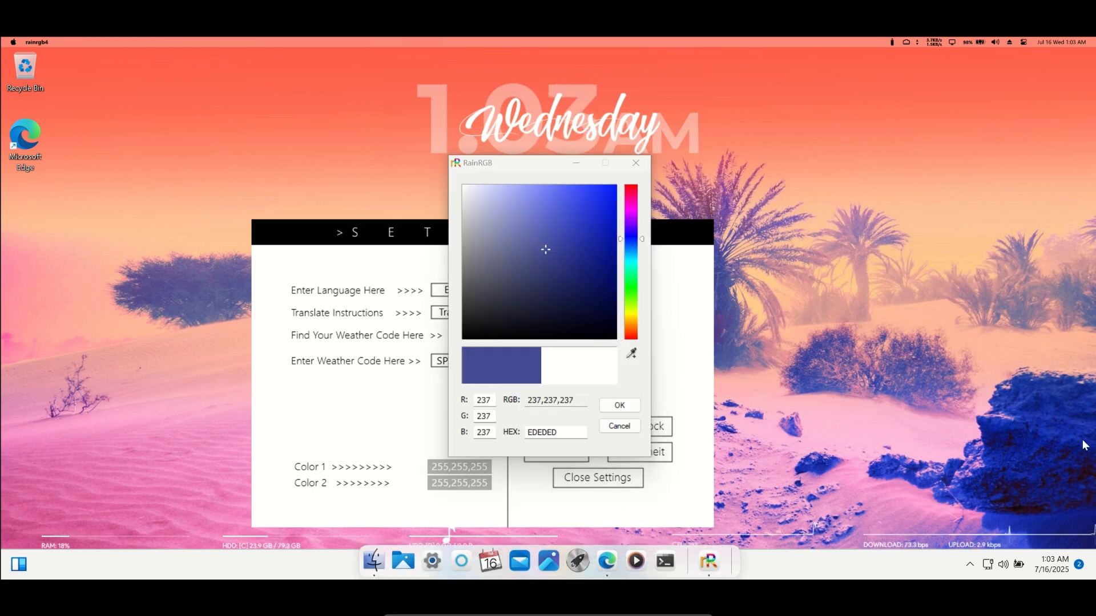
click(624, 407)
click(635, 165)
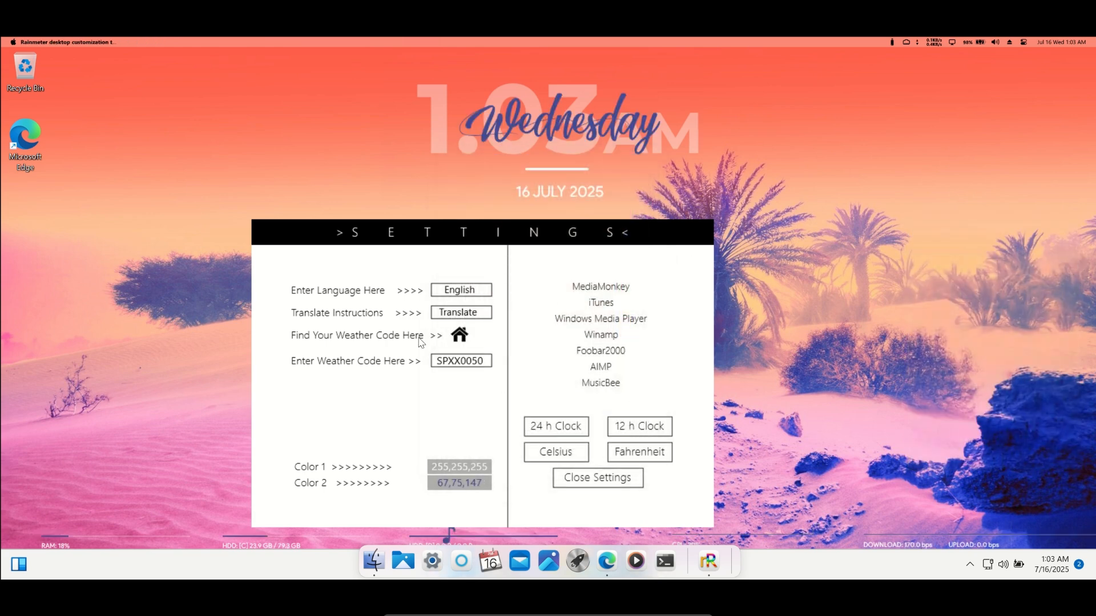
click(591, 485)
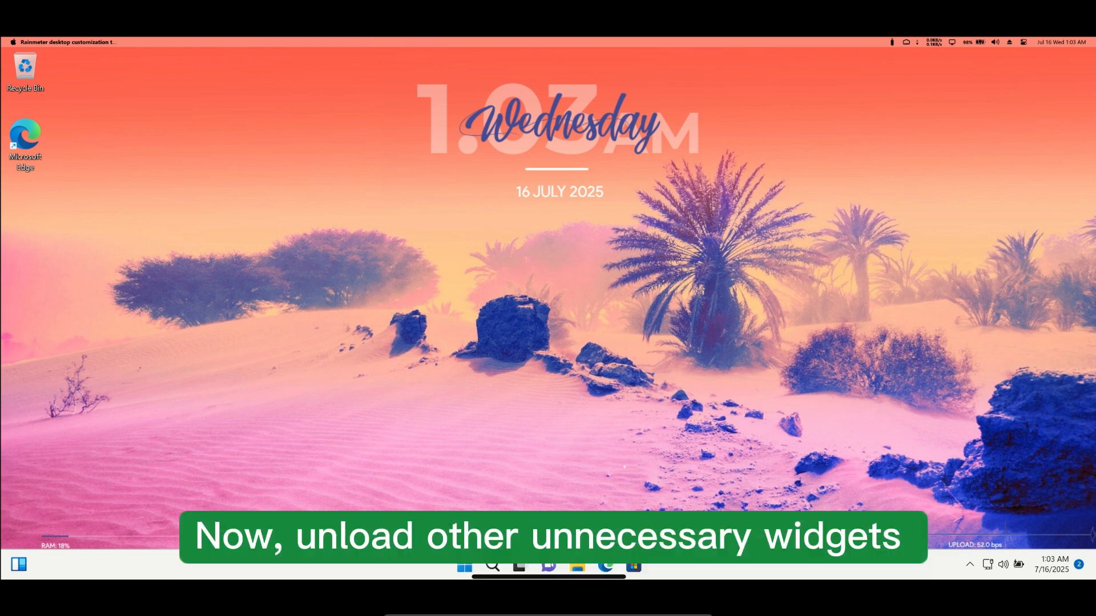
- Unload the Robik download speed, RAM and HDD (C) skins from the lower edge of the desktop
right_click(901, 541)
click(947, 526)
right_click(680, 540)
click(725, 526)
right_click(490, 537)
right_click(249, 536)
right_click(159, 532)
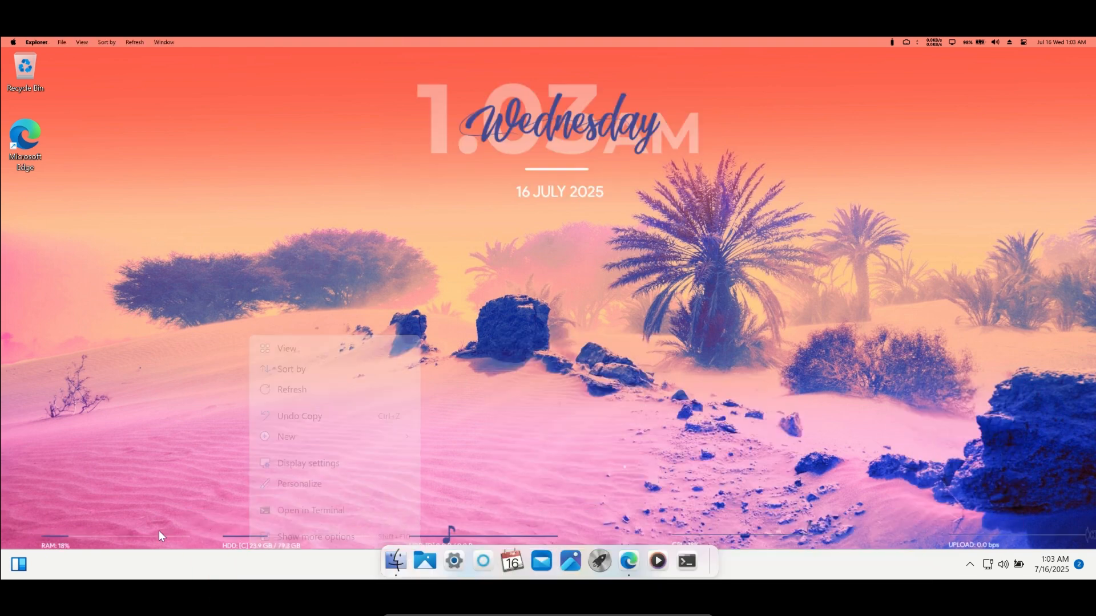
right_click(235, 537)
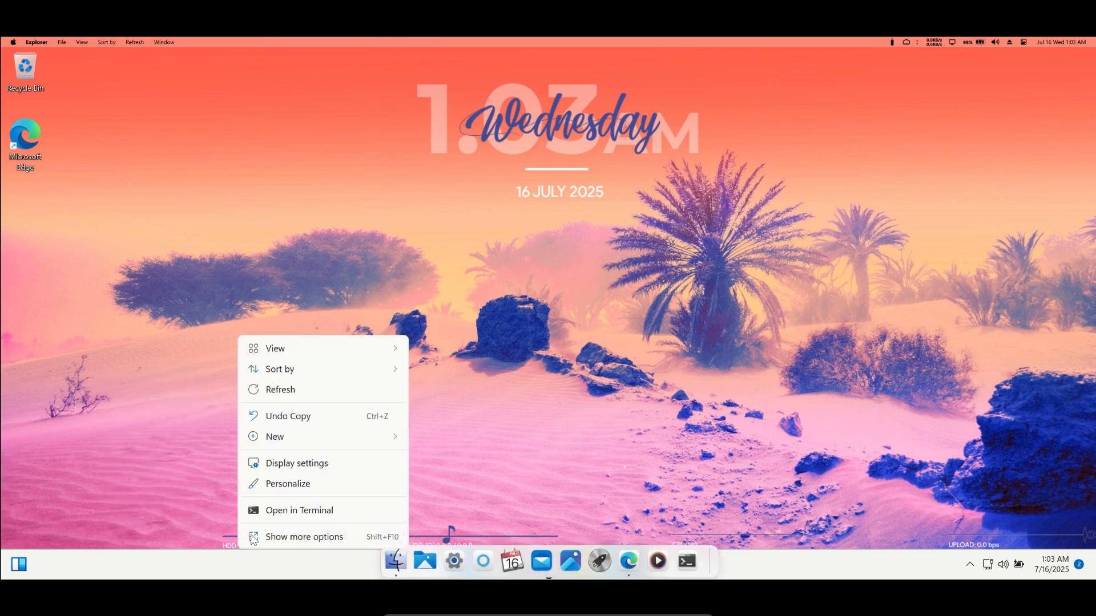
right_click(231, 545)
click(277, 534)
- Unload the remaining Robik Disk D, CPU, upload speed and Song Info skins from the desktop
right_click(414, 545)
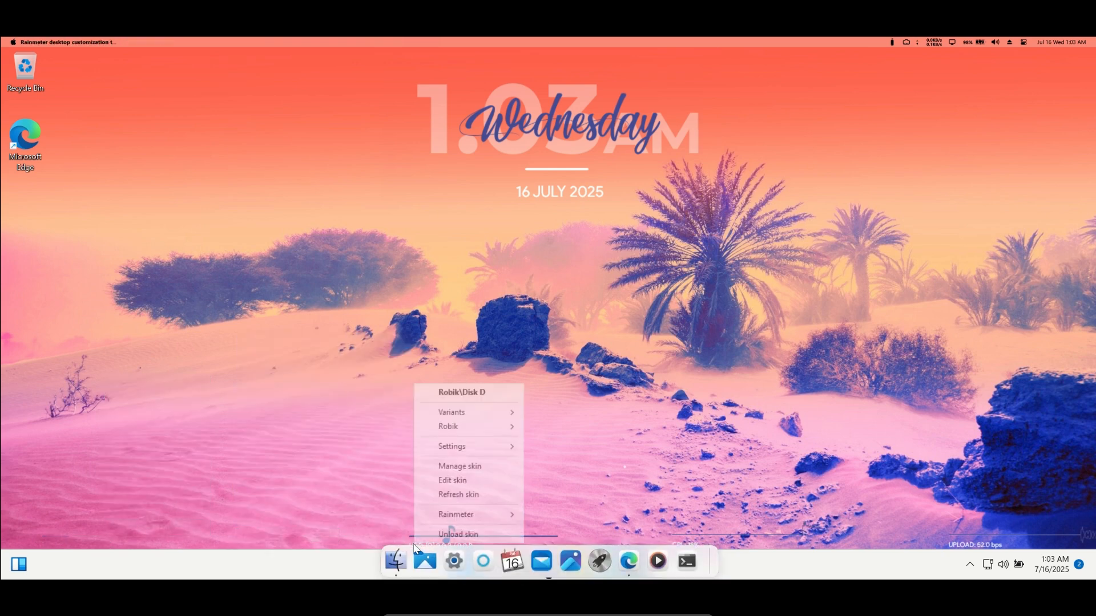
click(459, 535)
right_click(696, 545)
click(711, 534)
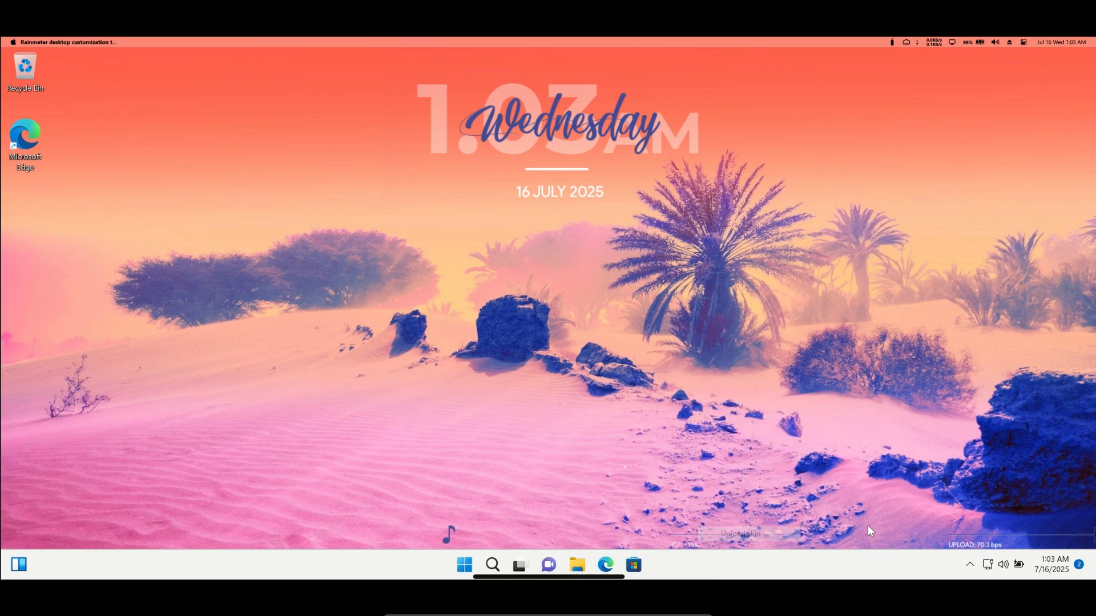
right_click(970, 544)
click(984, 534)
right_click(448, 526)
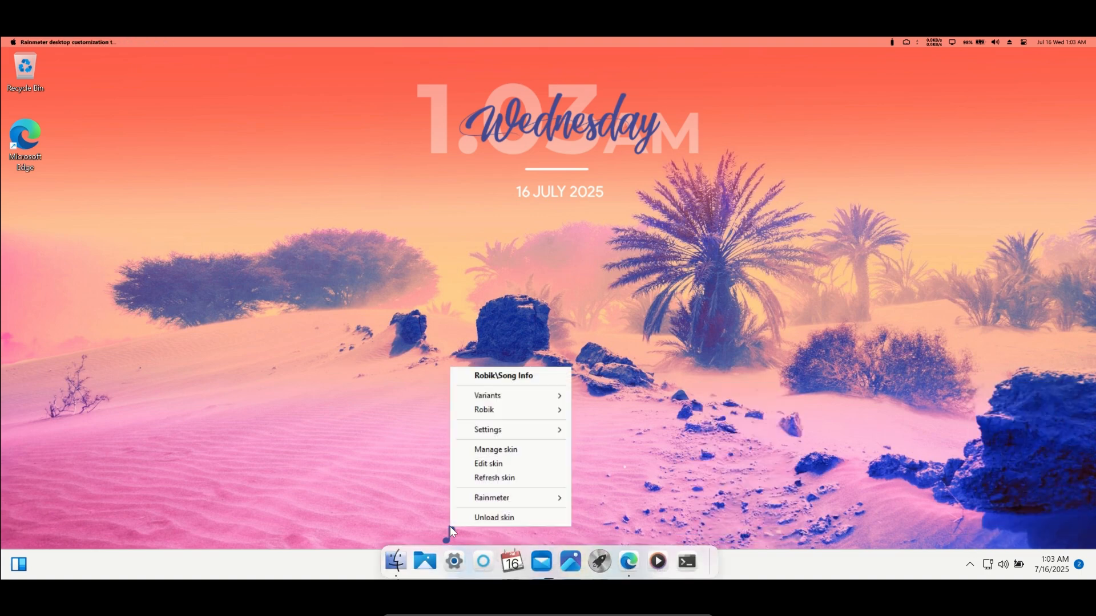
click(463, 517)
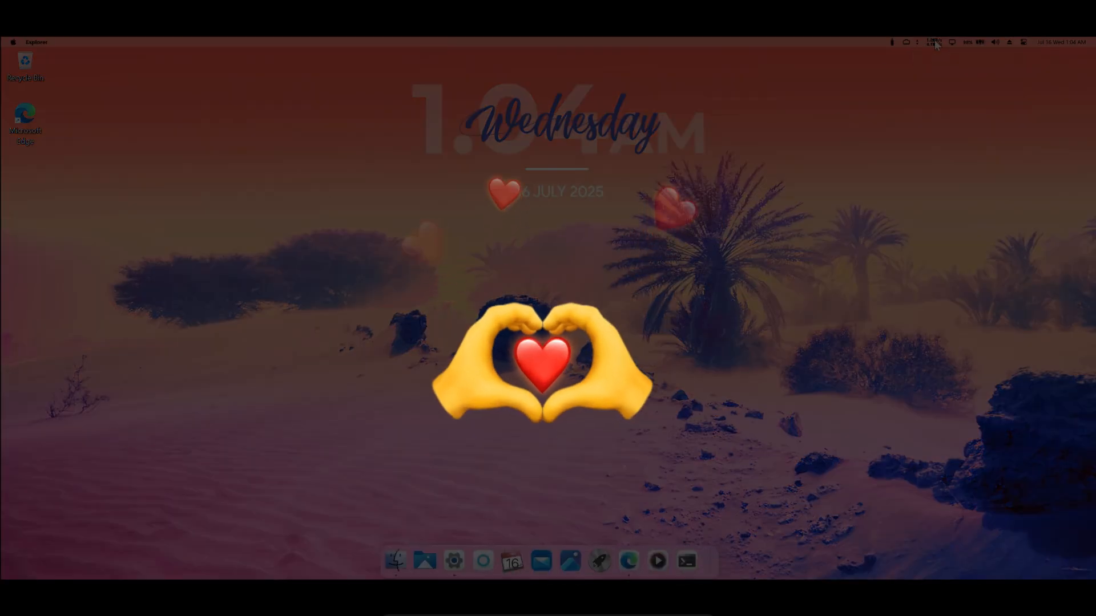
- Open the network speed details from the macOS-style menu bar to view them
click(934, 44)
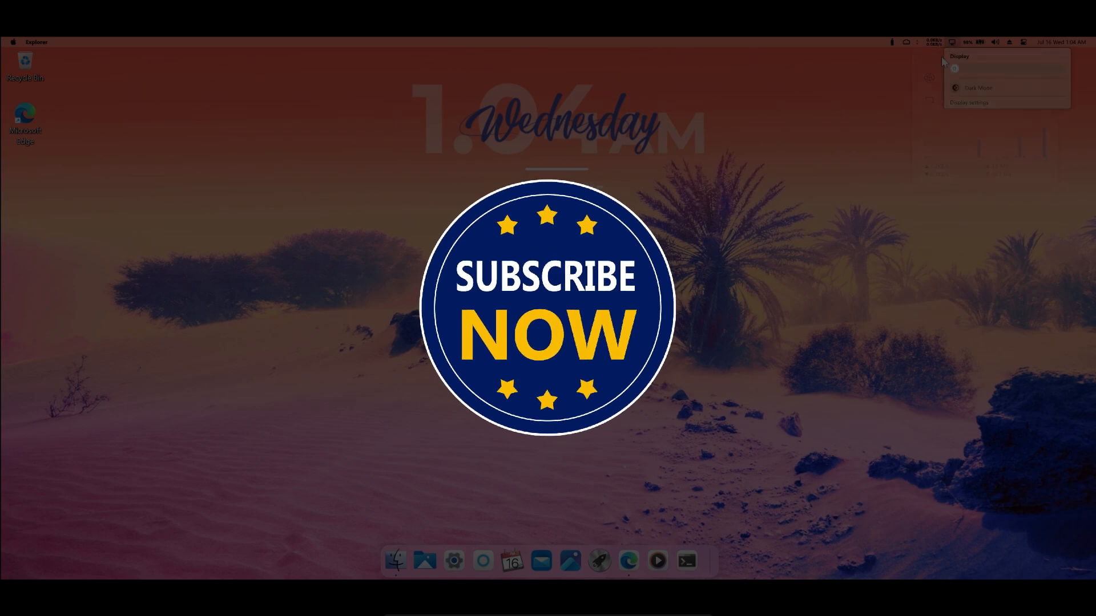